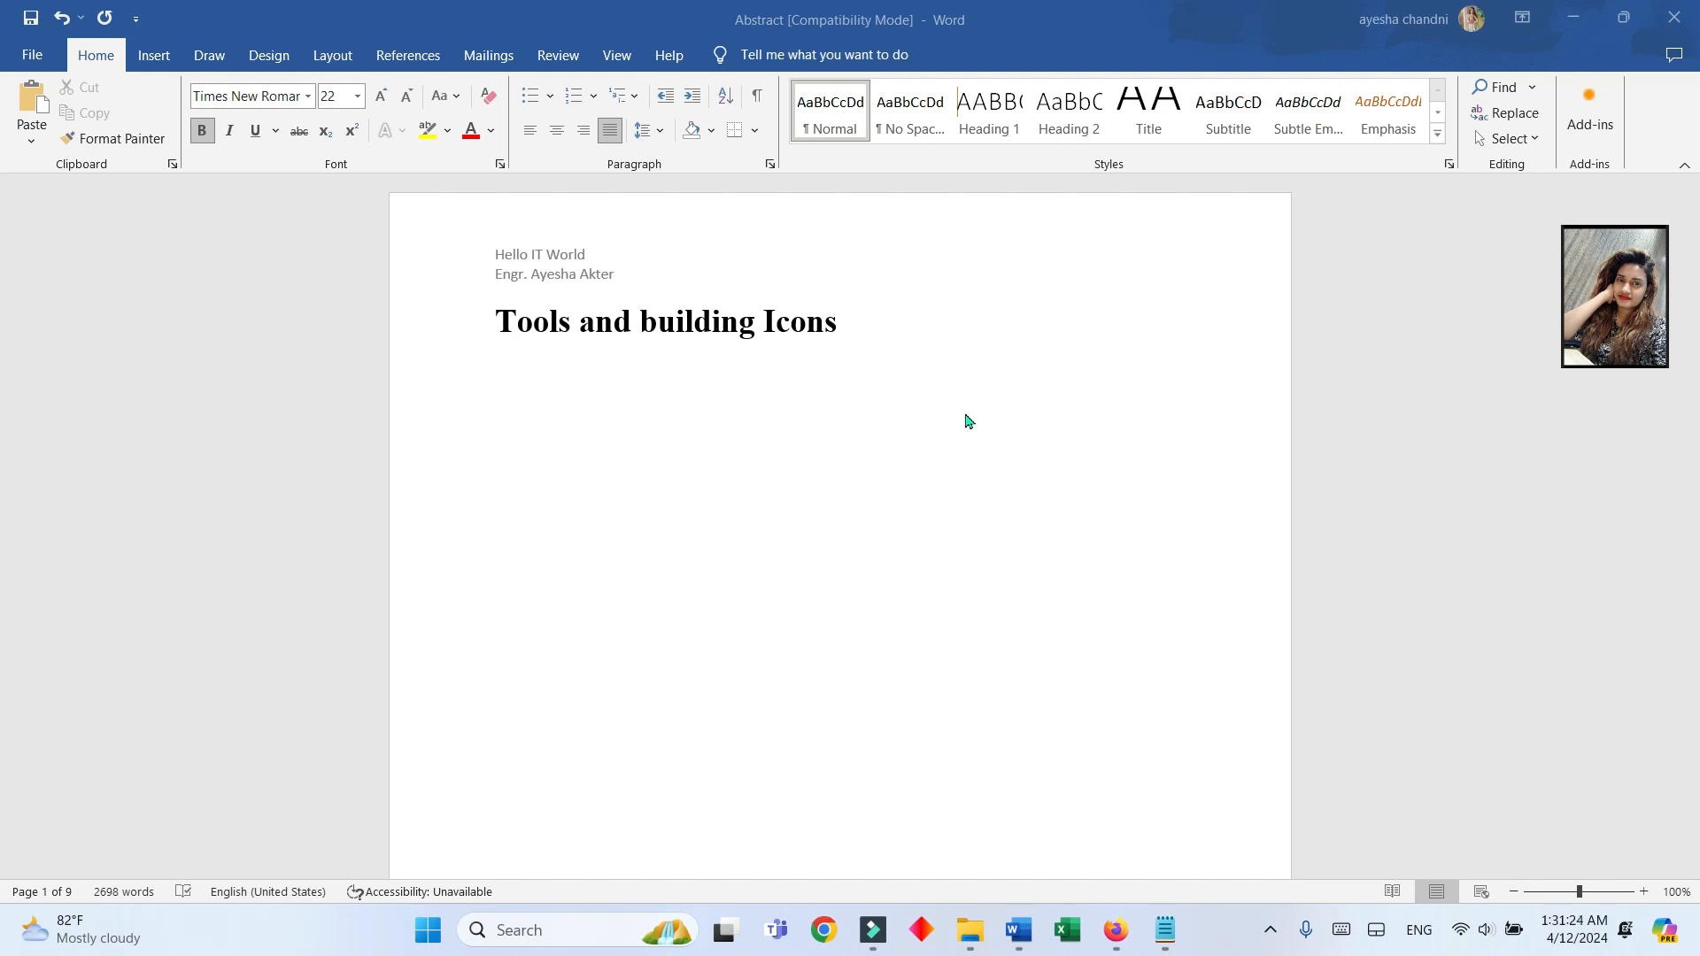
- Insert the hammer, nails and screwdriver icons from the Tools and building category below the heading
left_click(158, 66)
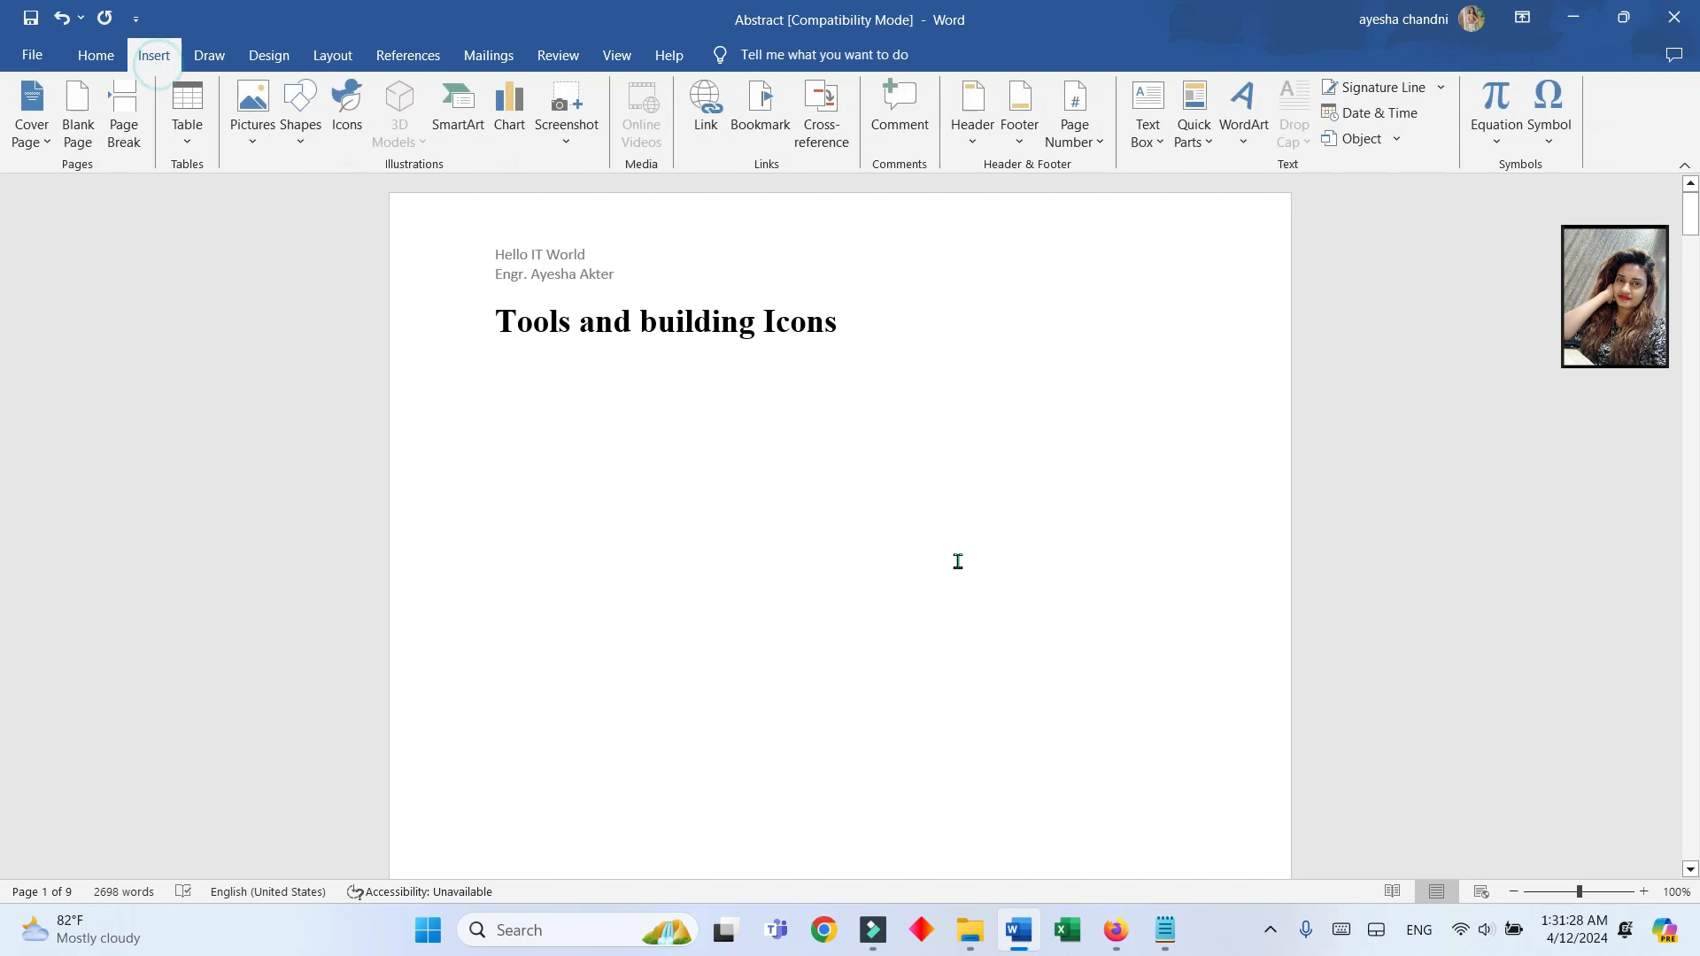
left_click(350, 111)
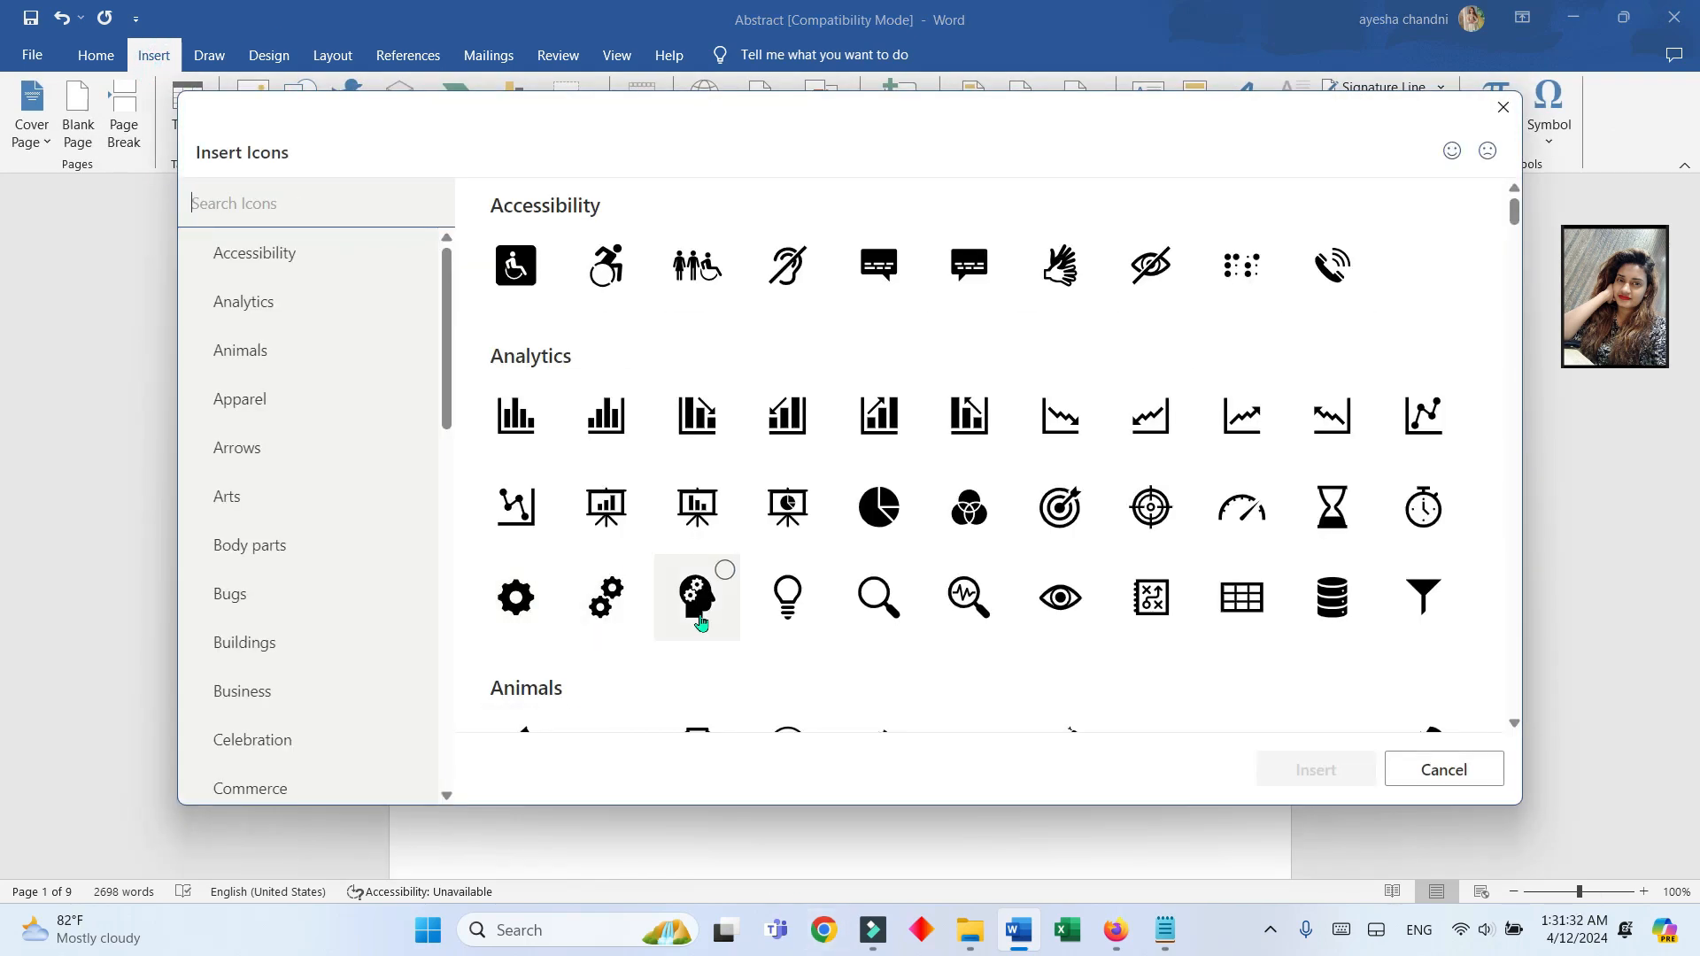
scroll(329, 690, "down", 3)
scroll(328, 689, "down", 5)
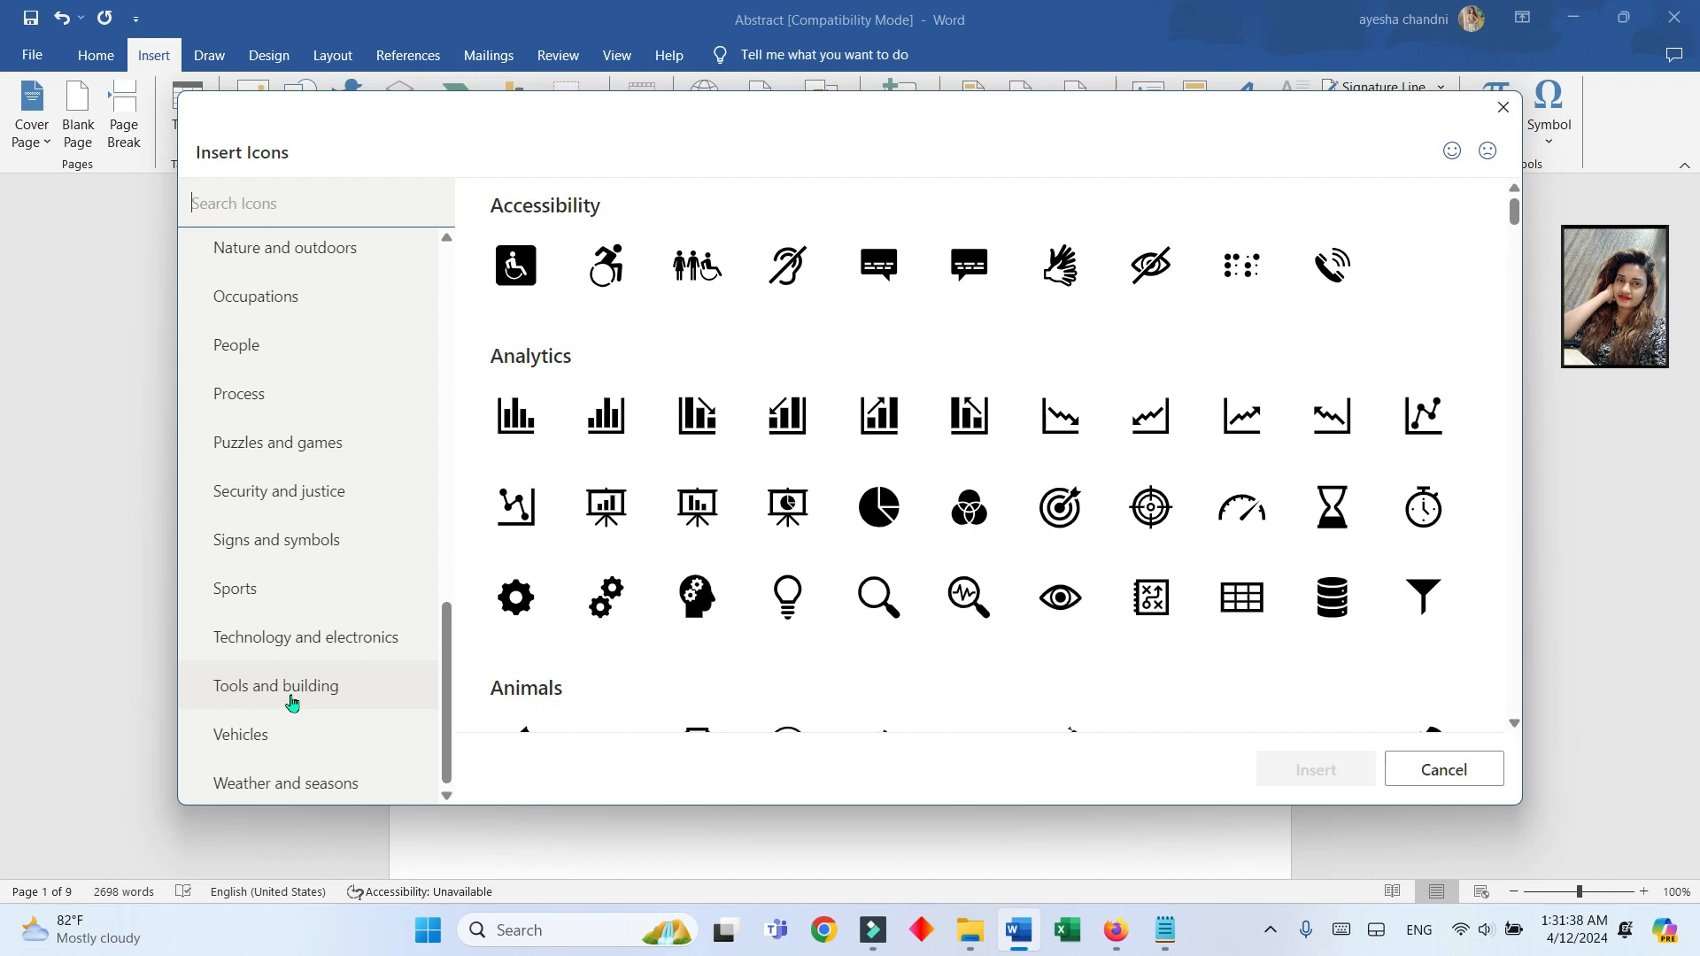
left_click(292, 703)
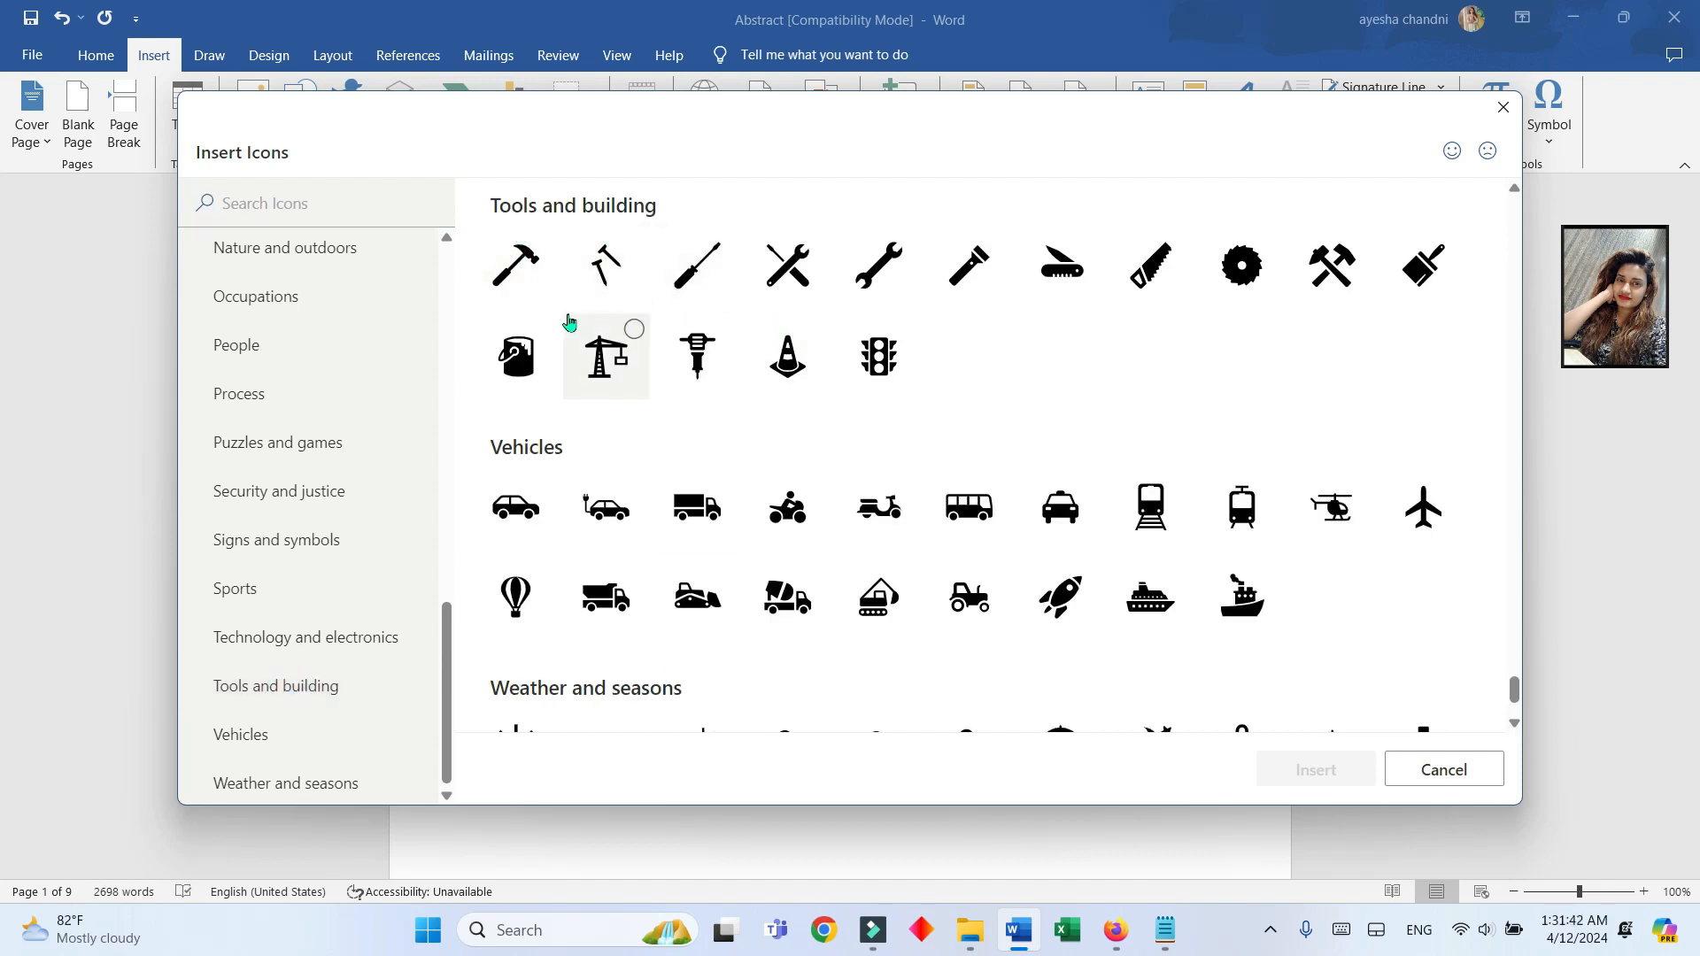
left_click(518, 266)
left_click(607, 266)
left_click(732, 275)
left_click(1308, 766)
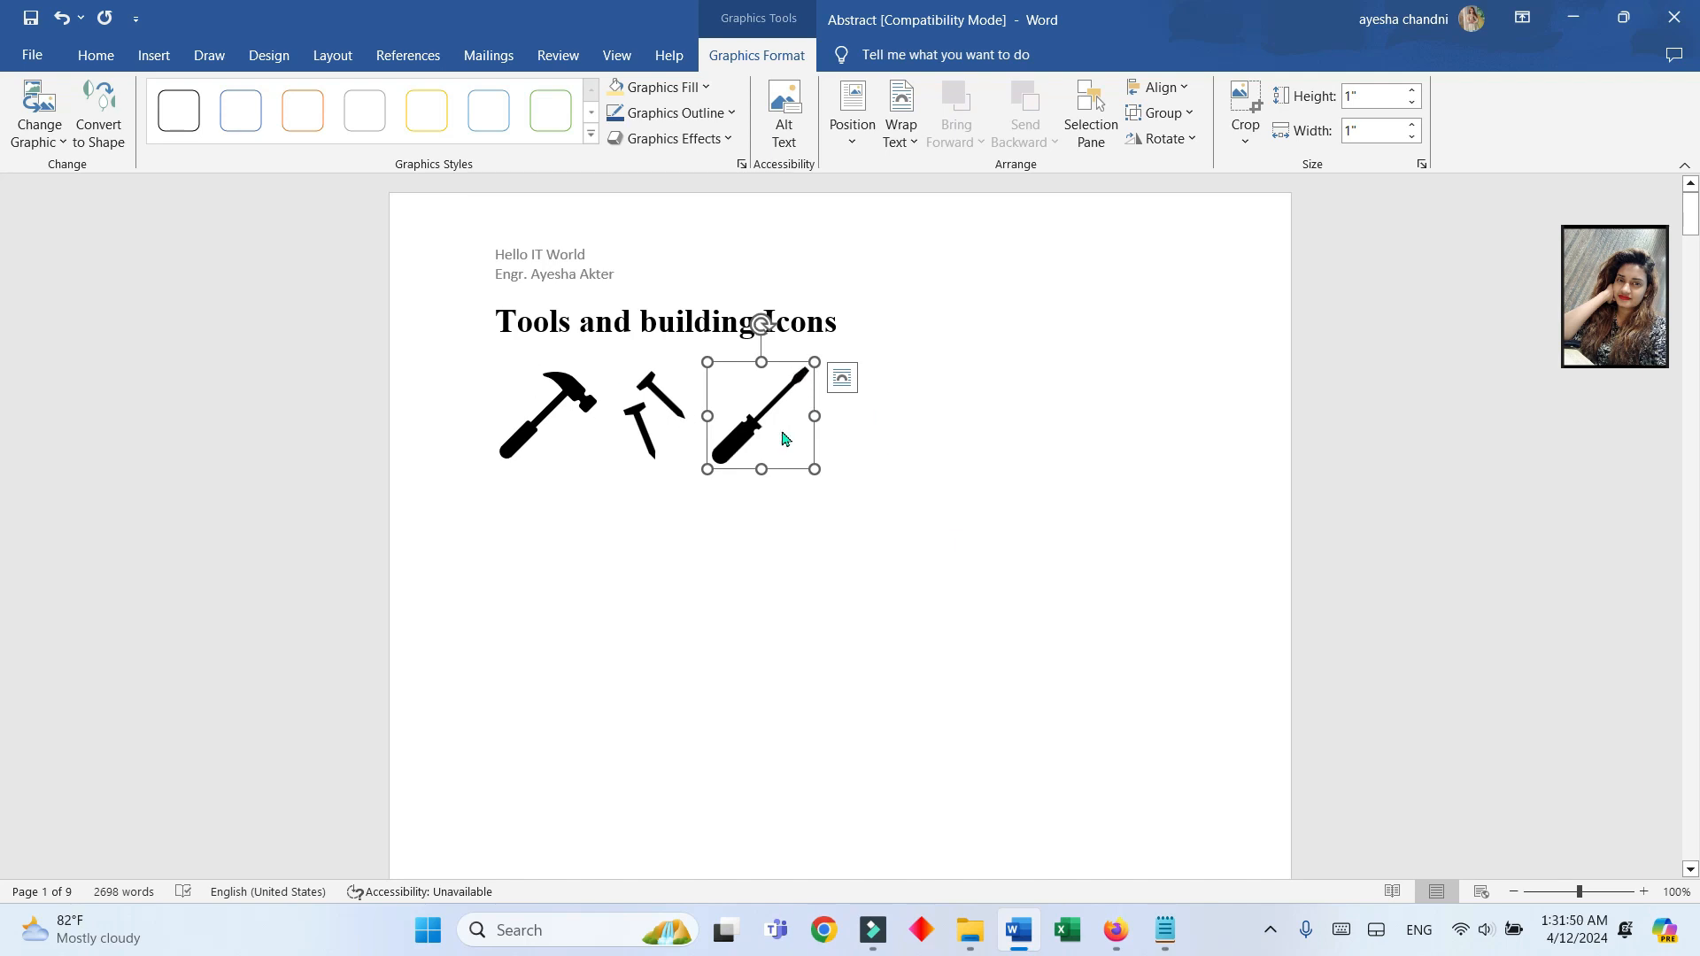
- Delete the screwdriver and nails icons, keeping only the hammer
right_click(791, 383)
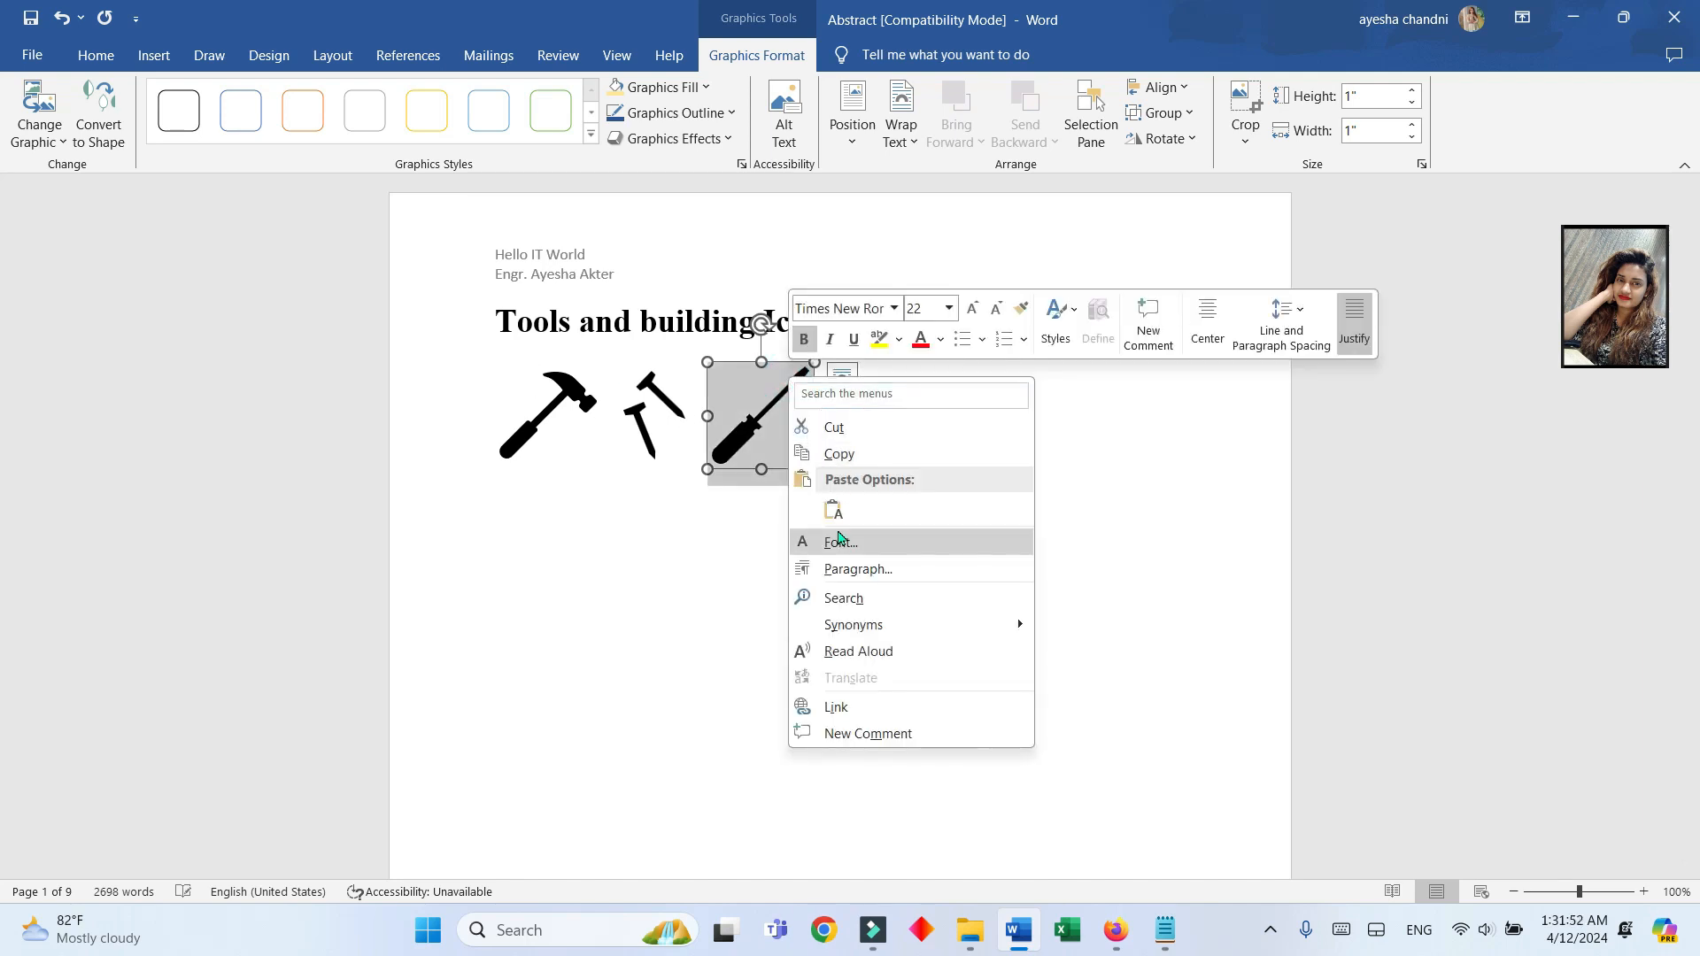
left_click(735, 457)
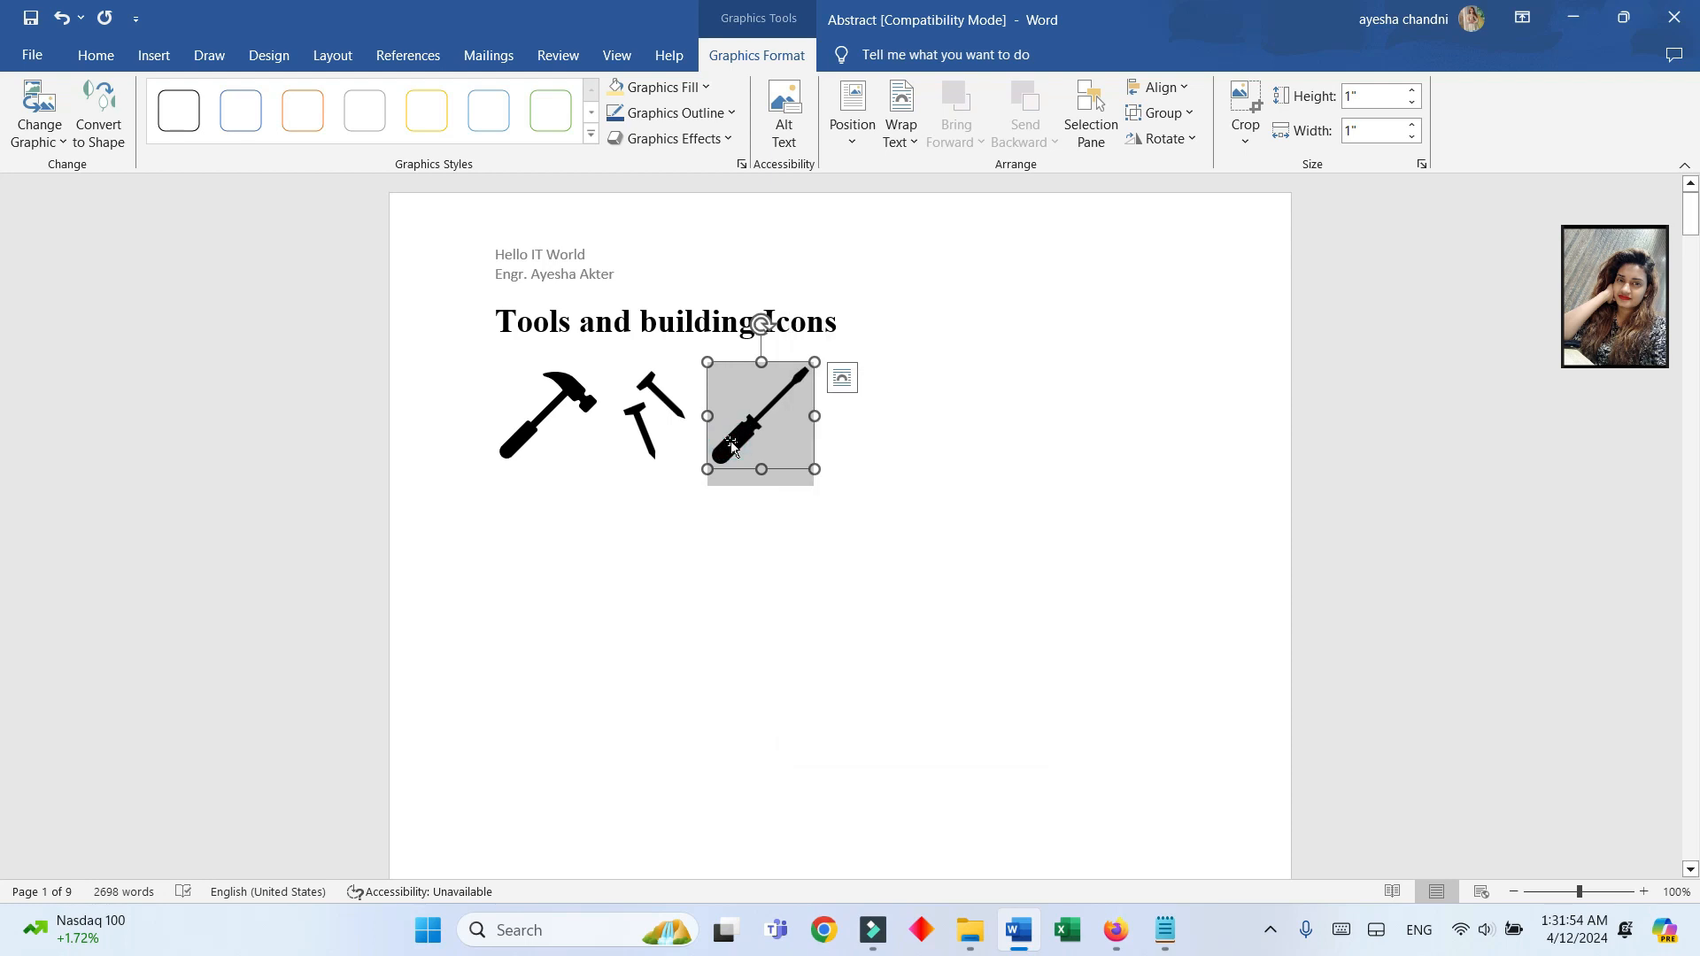
key("Delete")
left_click(664, 443)
key("Delete")
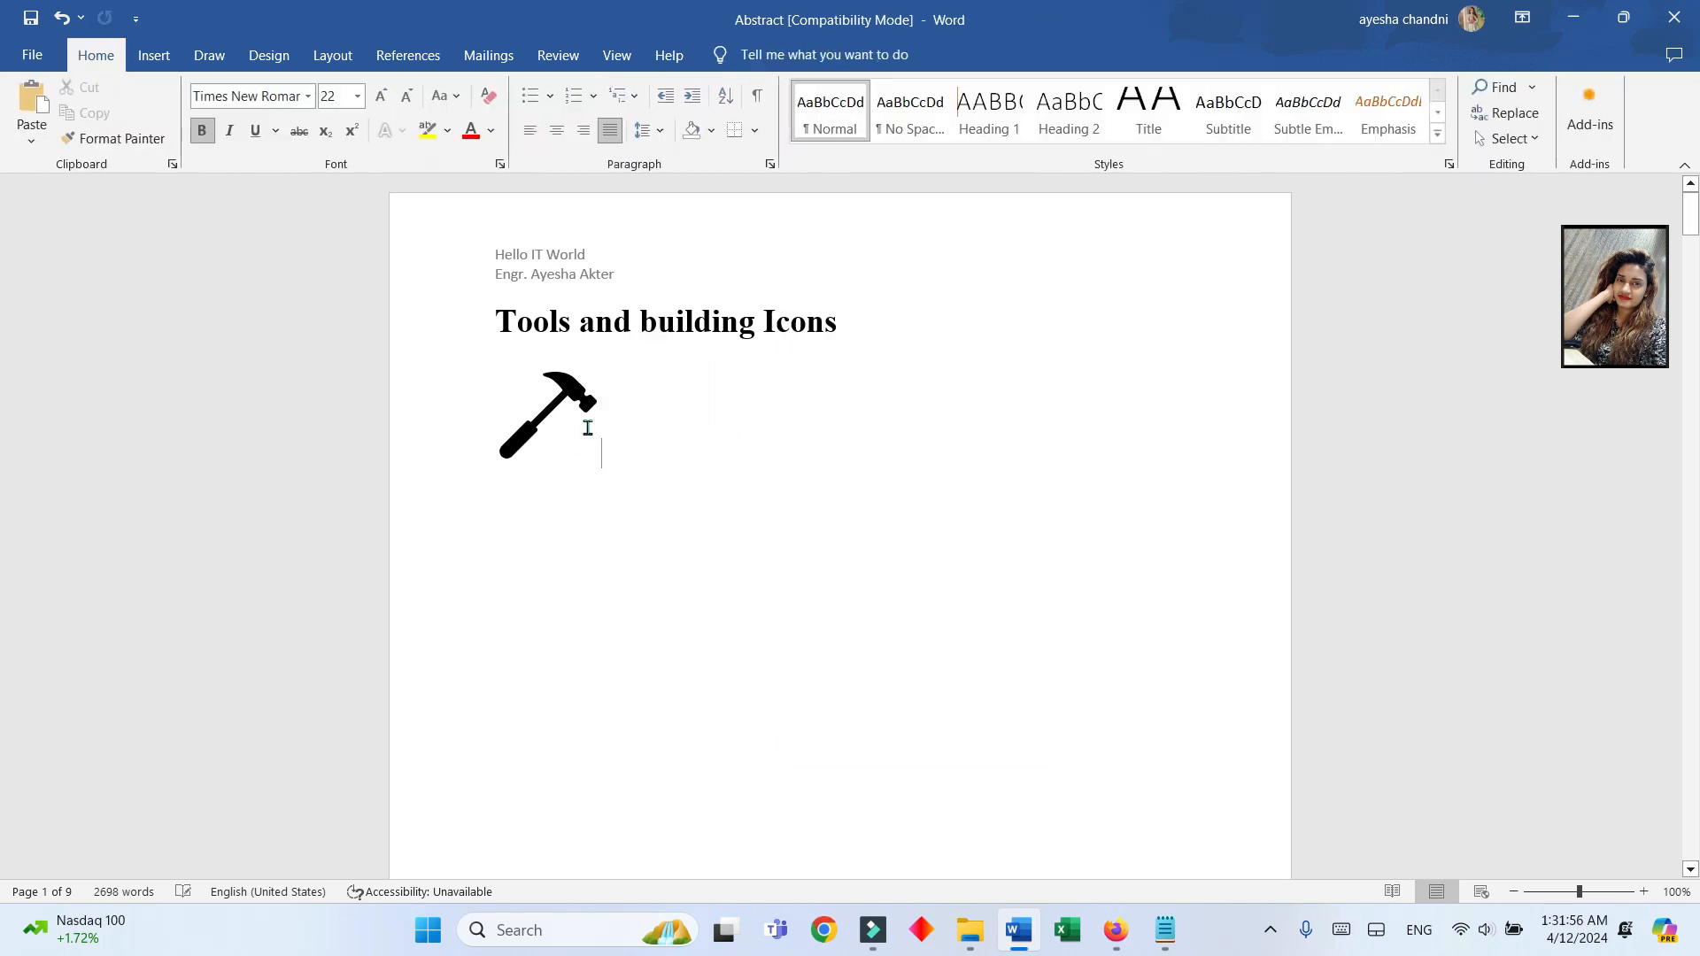
- Enlarge the hammer icon to about 2.02" by 2.02" and set its text wrapping to Behind Text
left_click(577, 404)
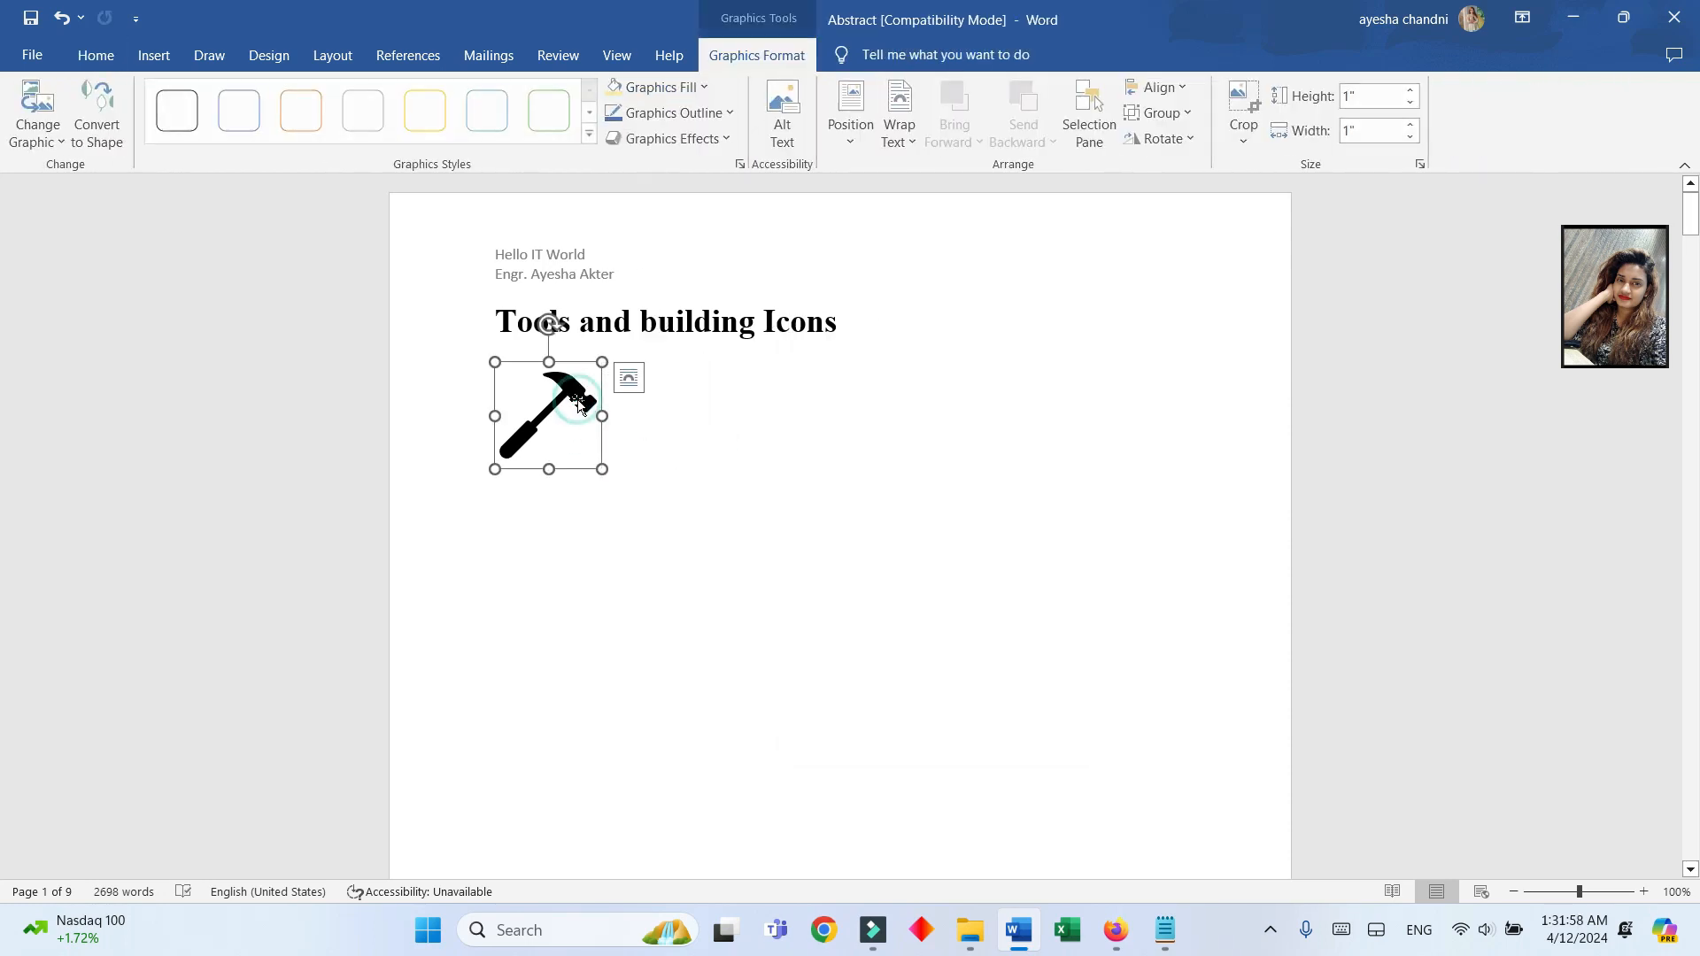
left_click_drag(603, 470, 717, 577)
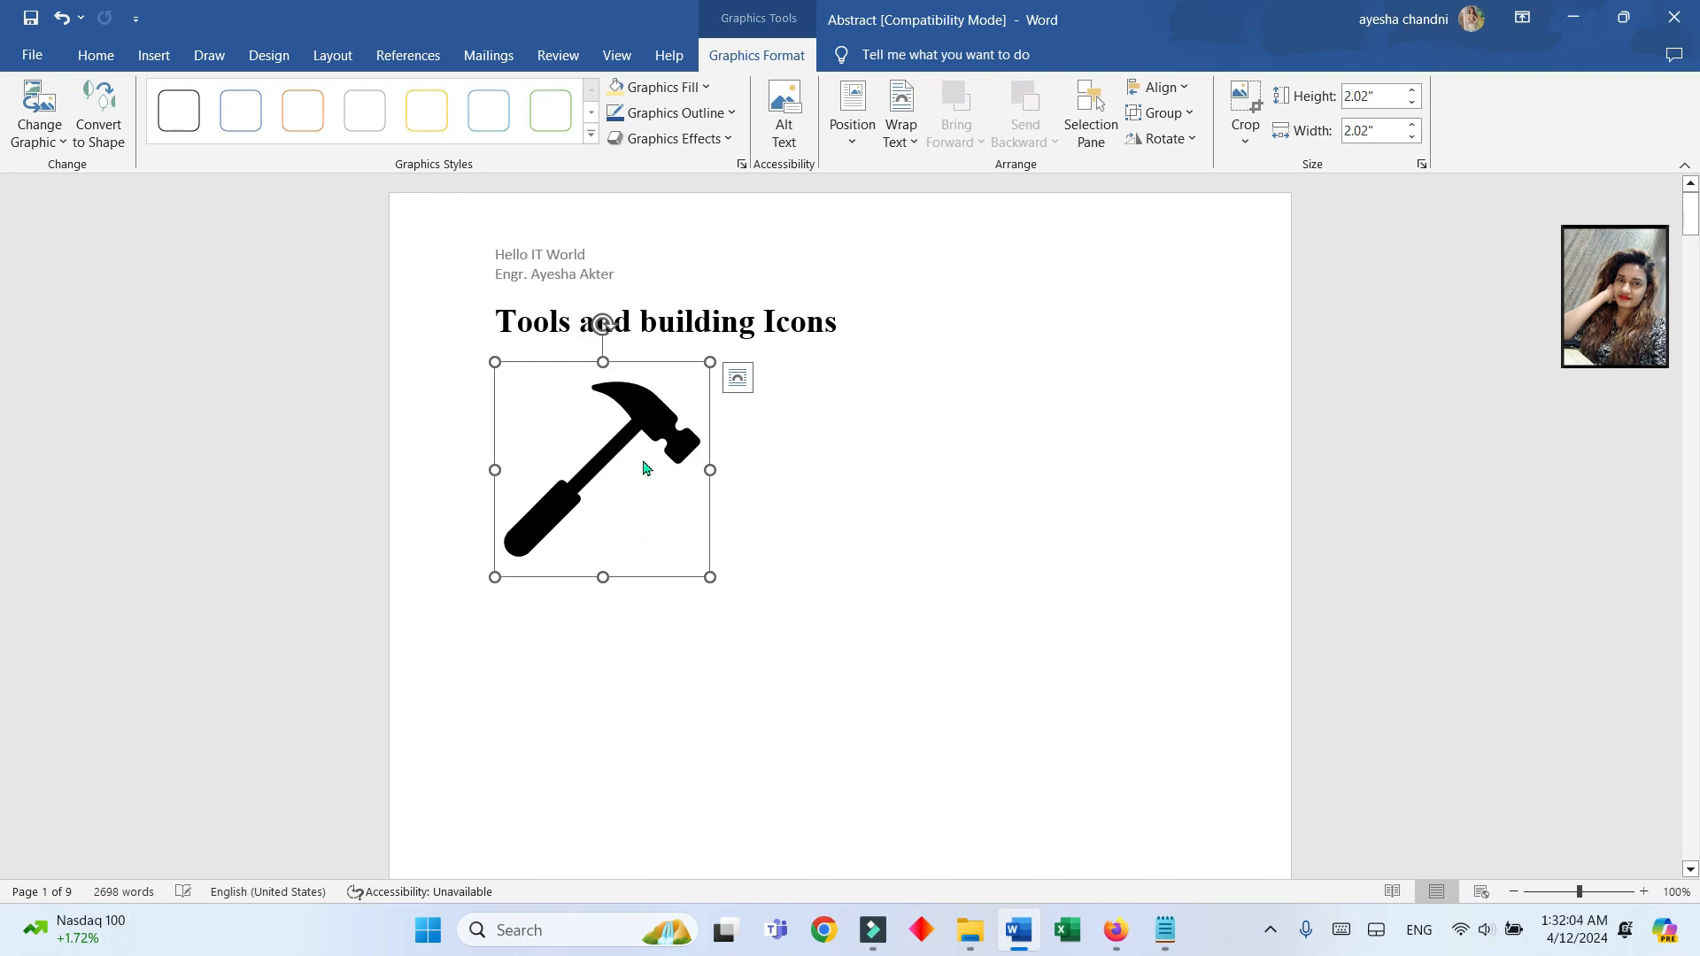
left_click(664, 447)
left_click(664, 447)
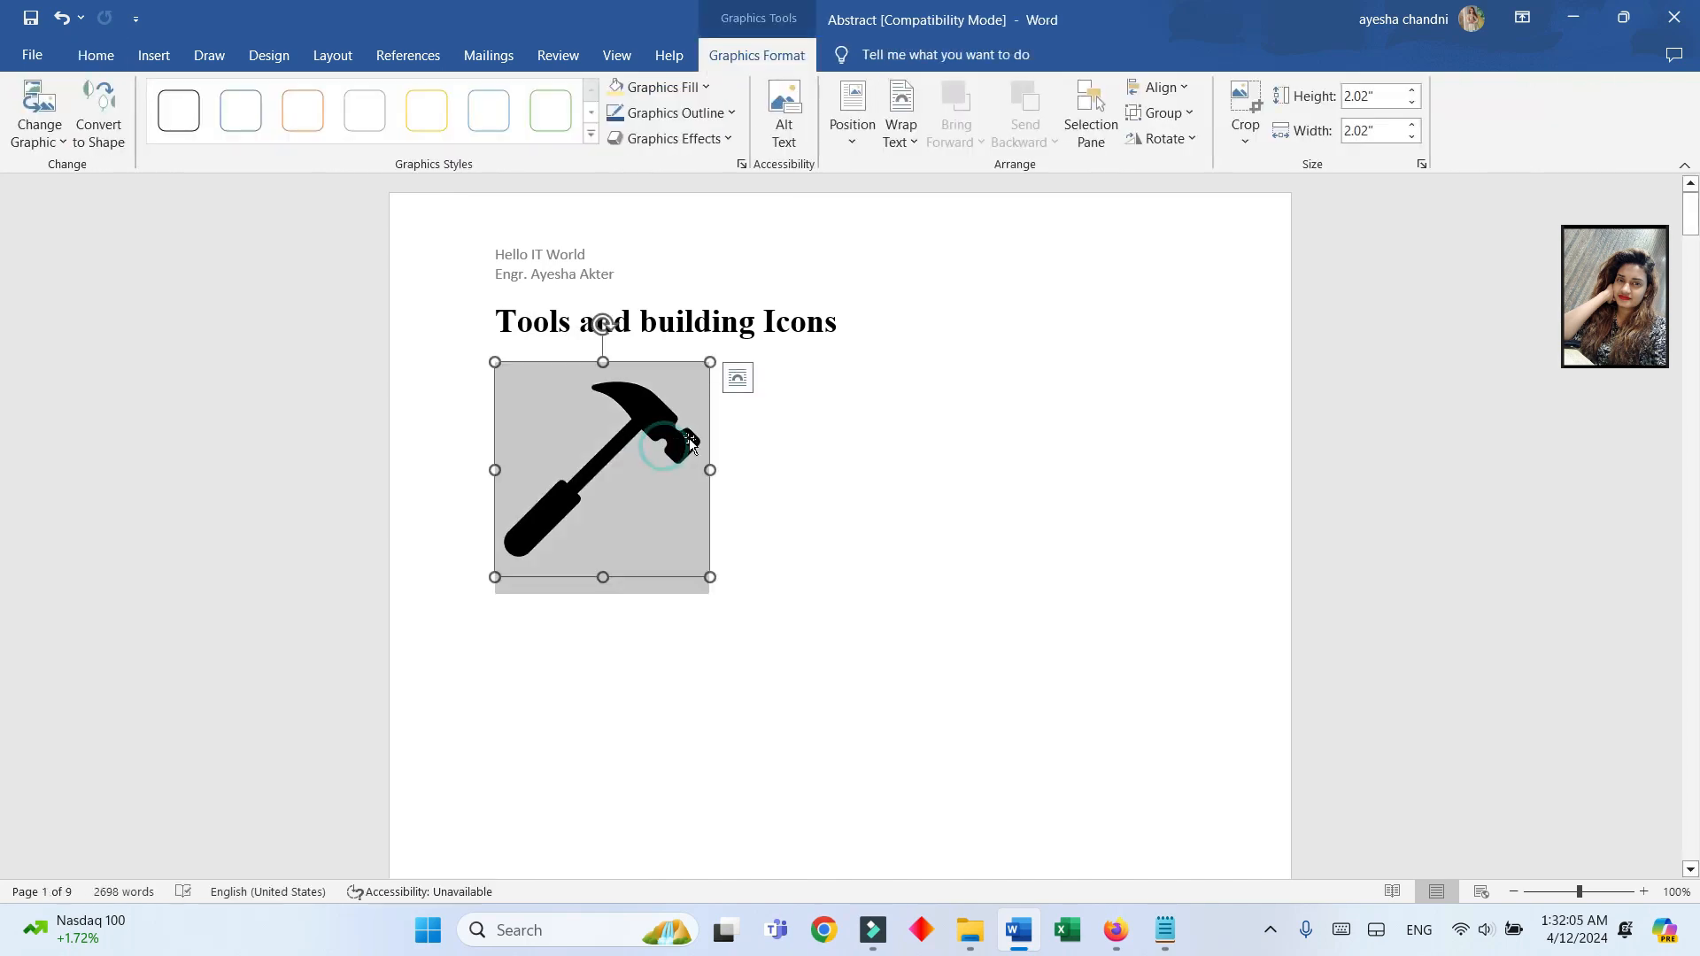
left_click(738, 379)
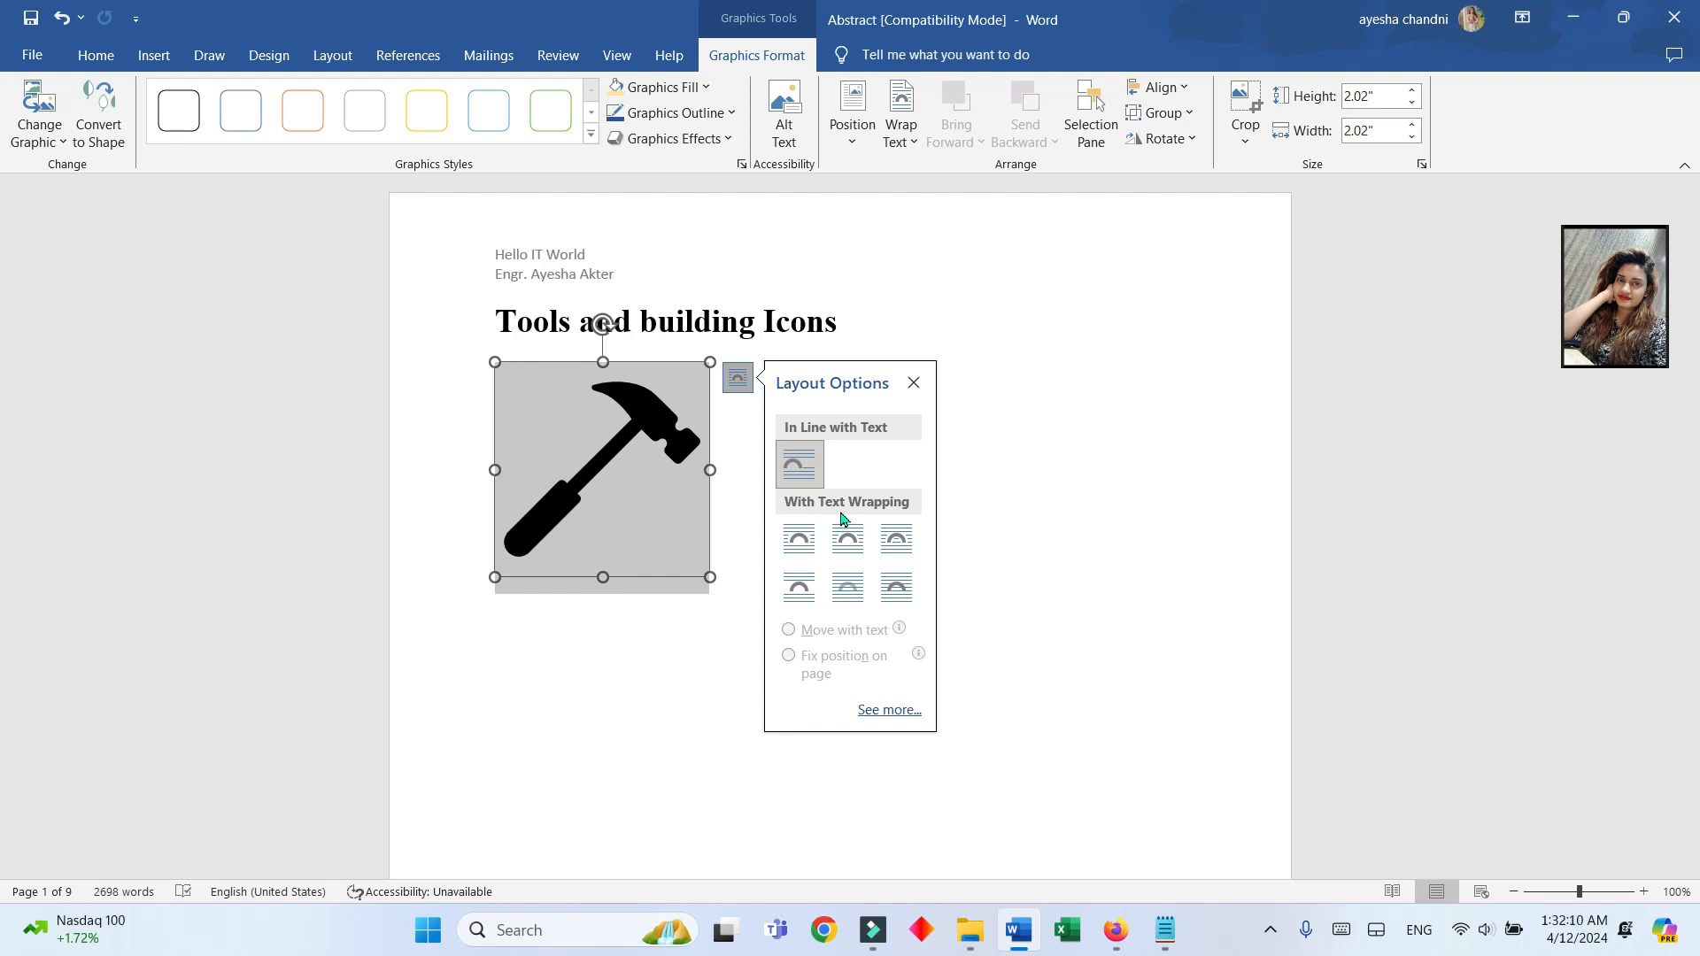
left_click(847, 590)
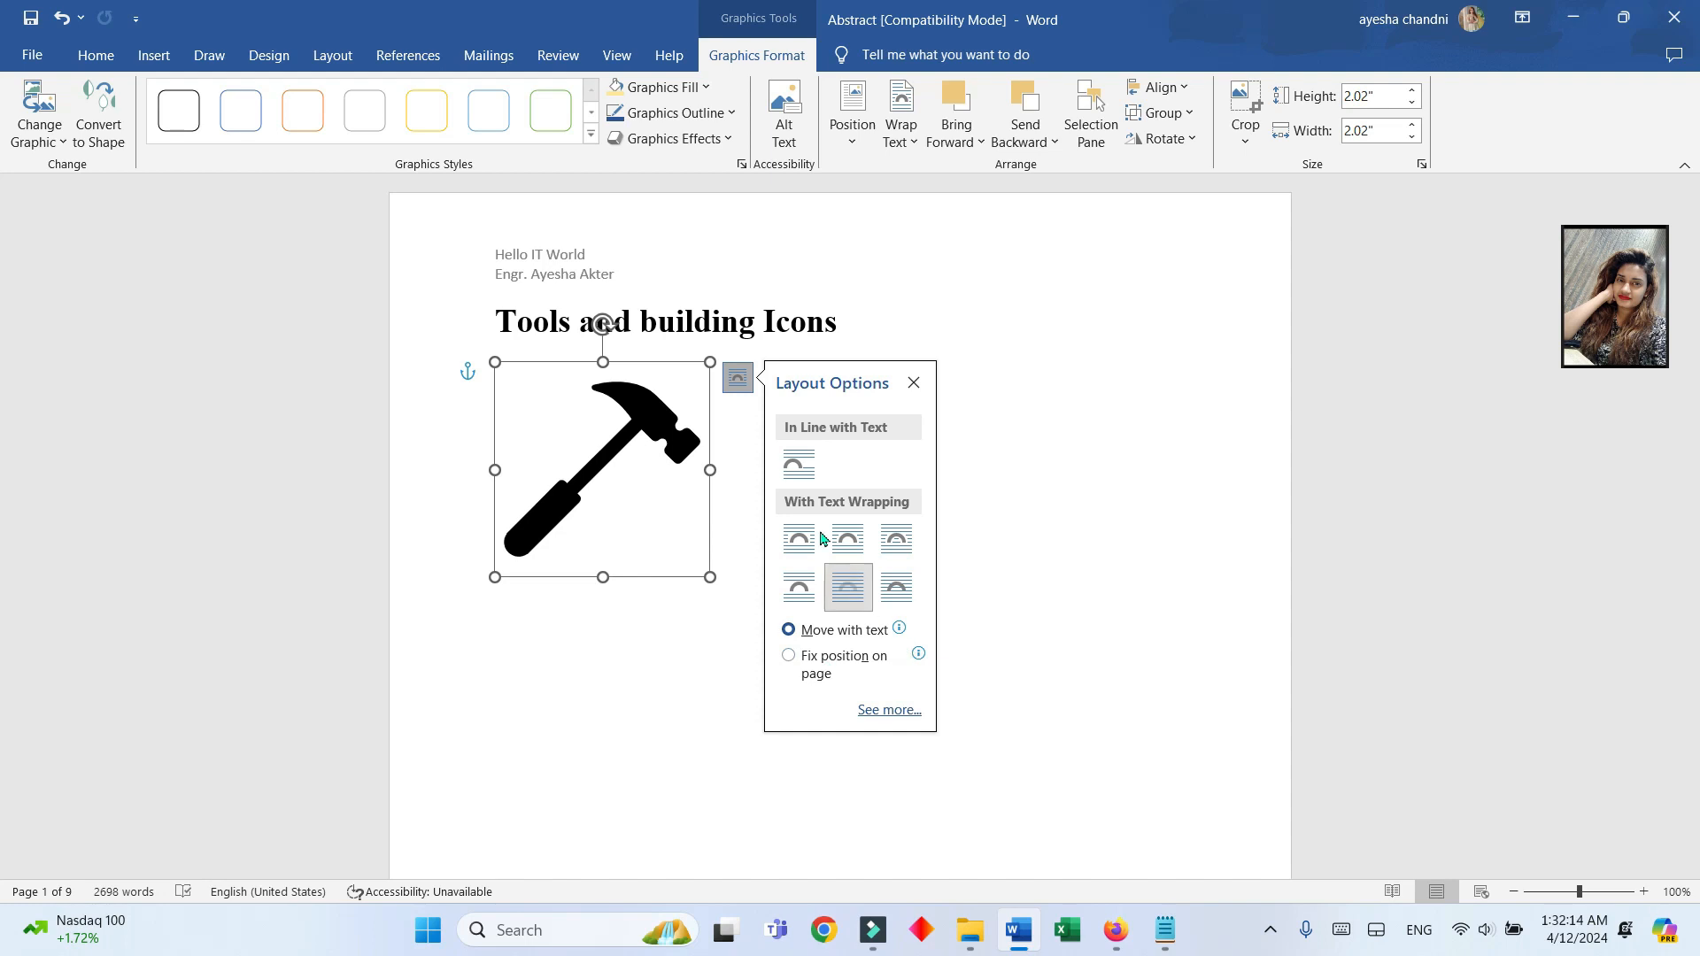
- Move the hammer icon around the page, over the heading text and back into the blank area below it
left_click_drag(699, 368, 666, 523)
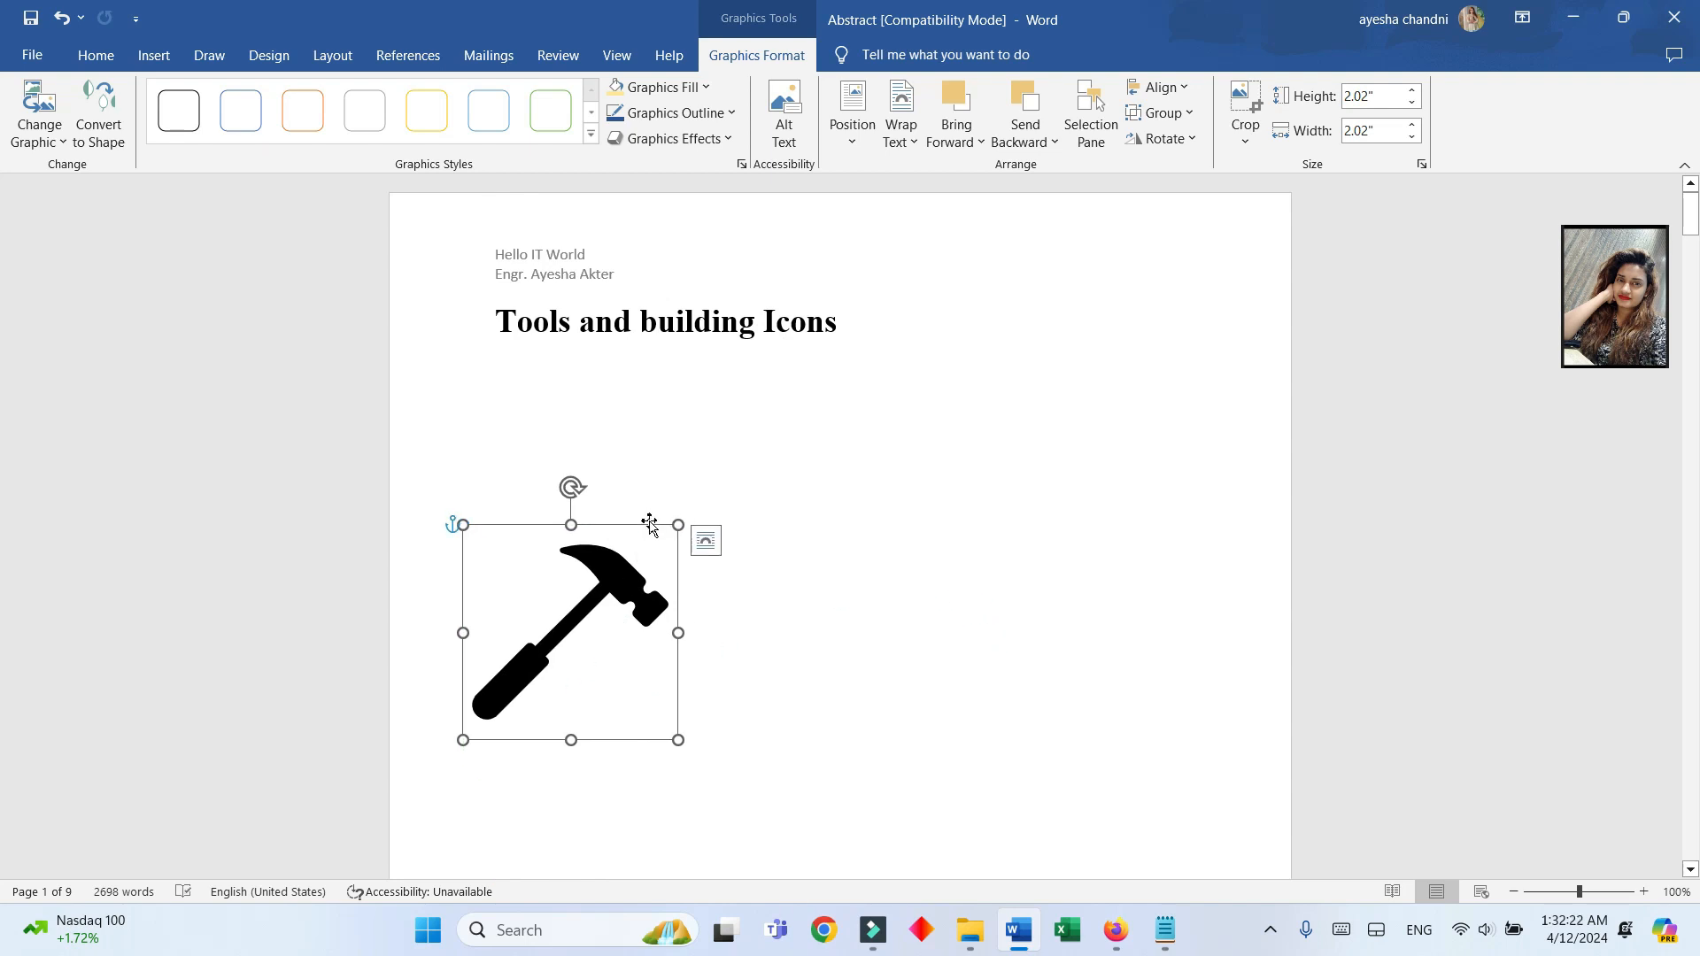
left_click_drag(649, 529, 692, 246)
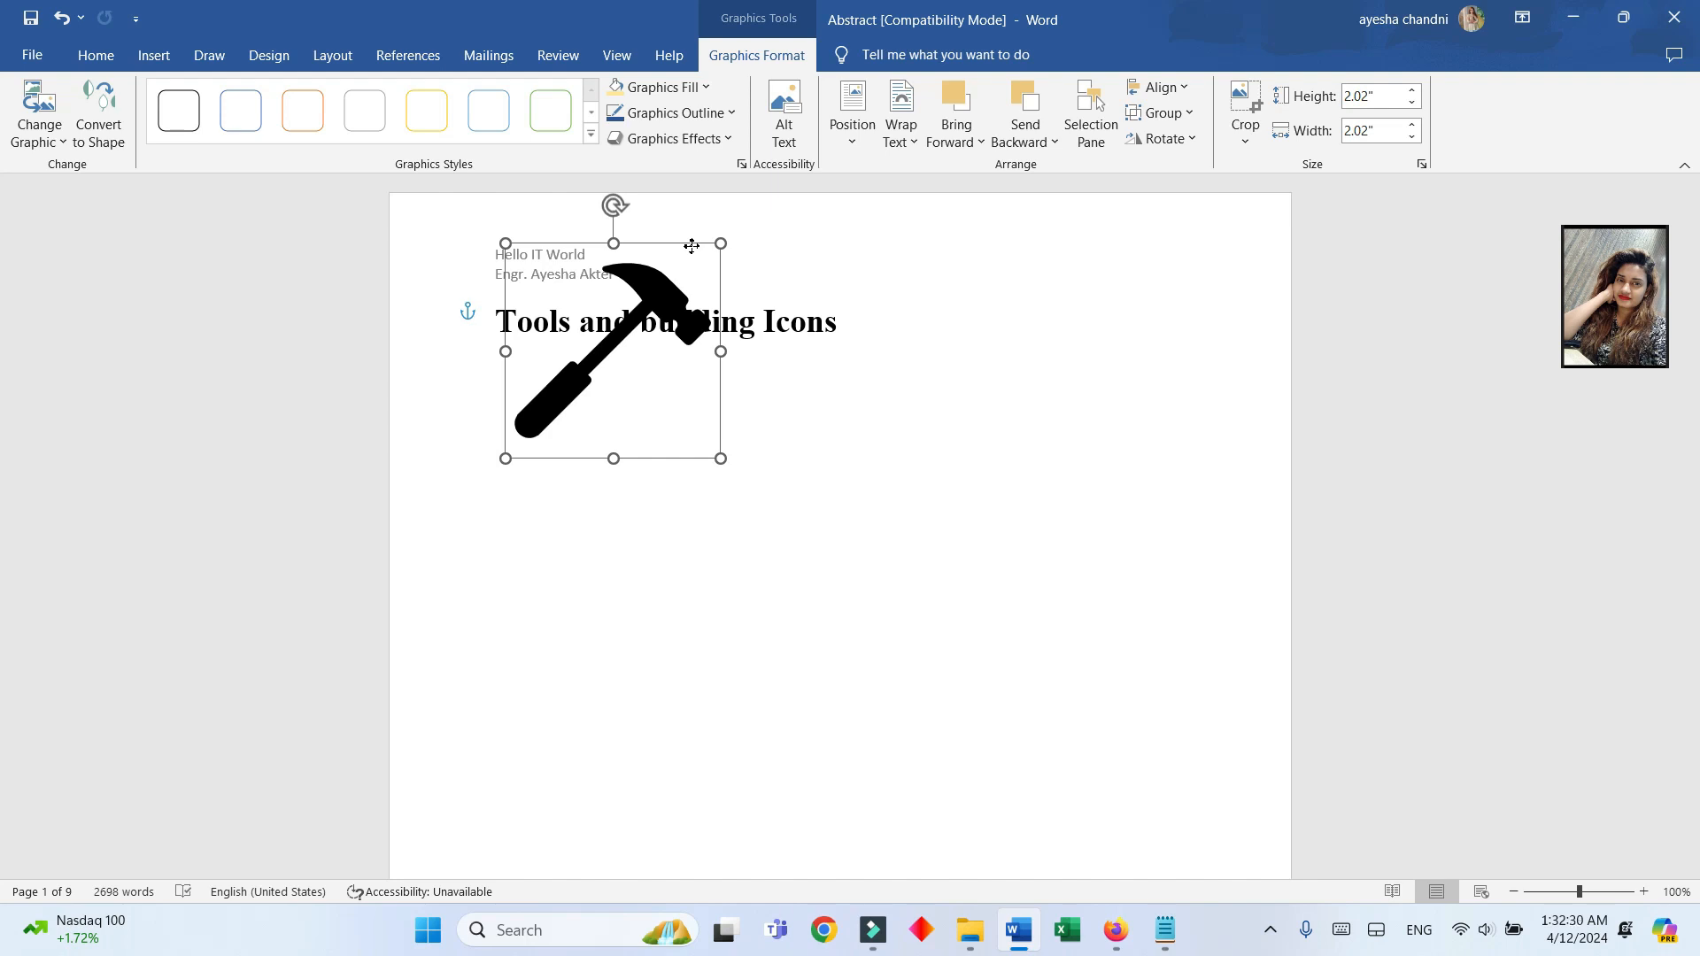
left_click_drag(692, 245, 676, 477)
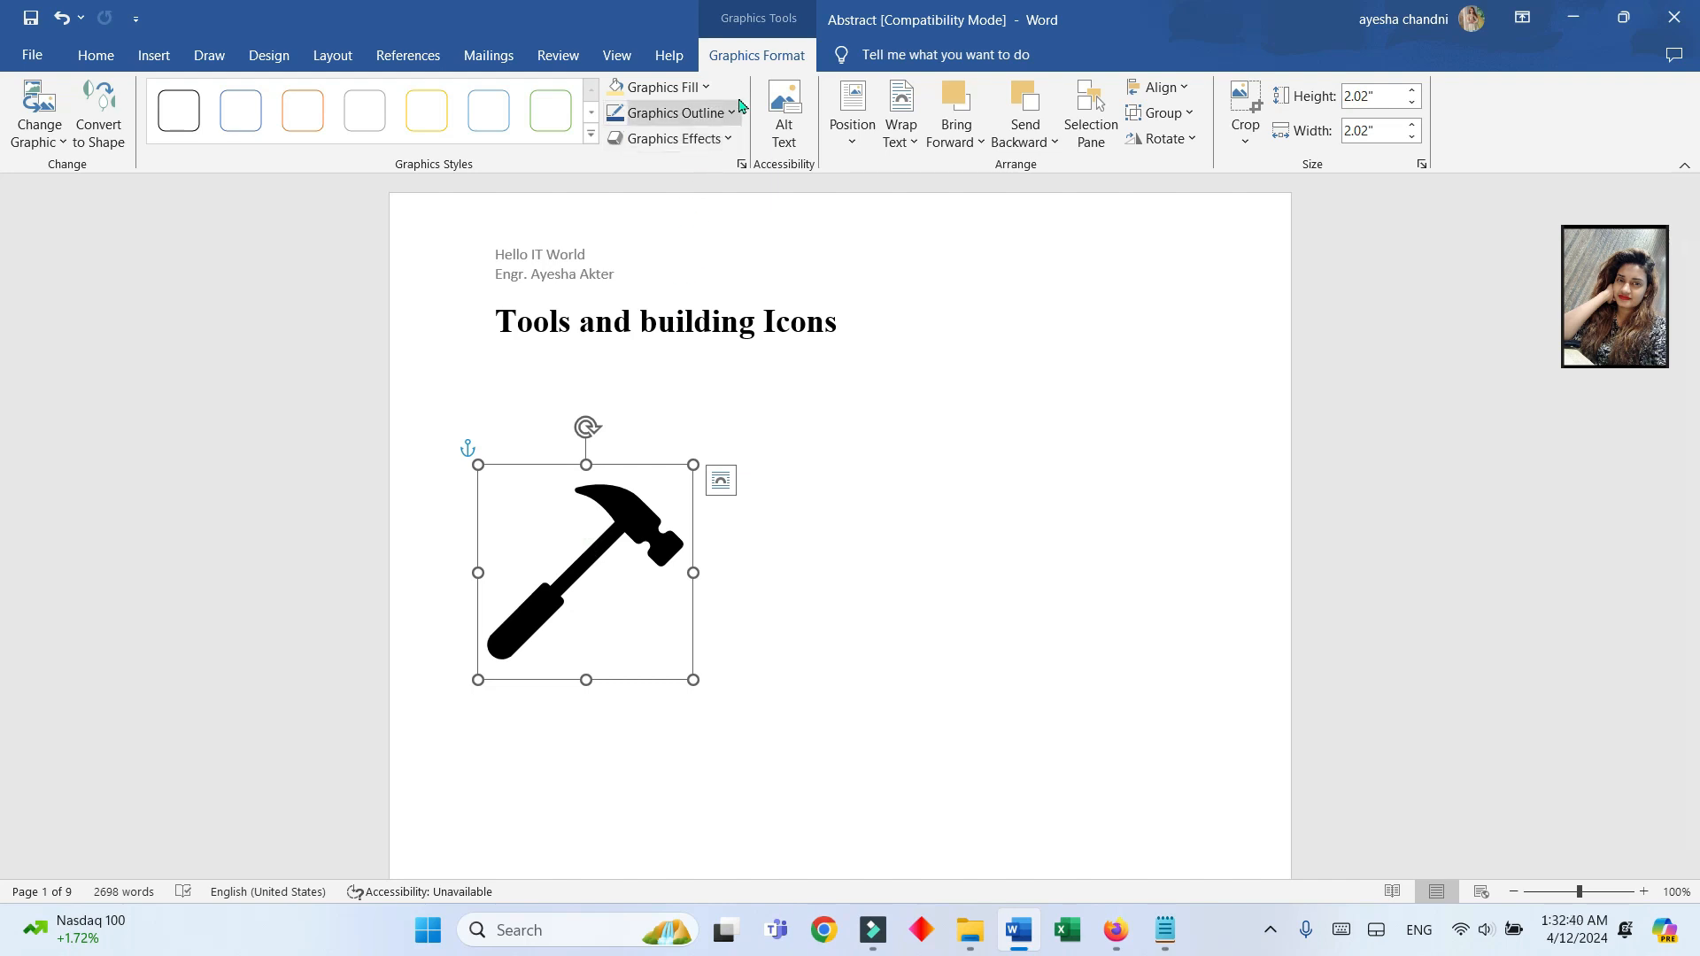
- Fill the hammer icon with standard red and lighten it to the custom colour #FFC1C1
left_click(677, 89)
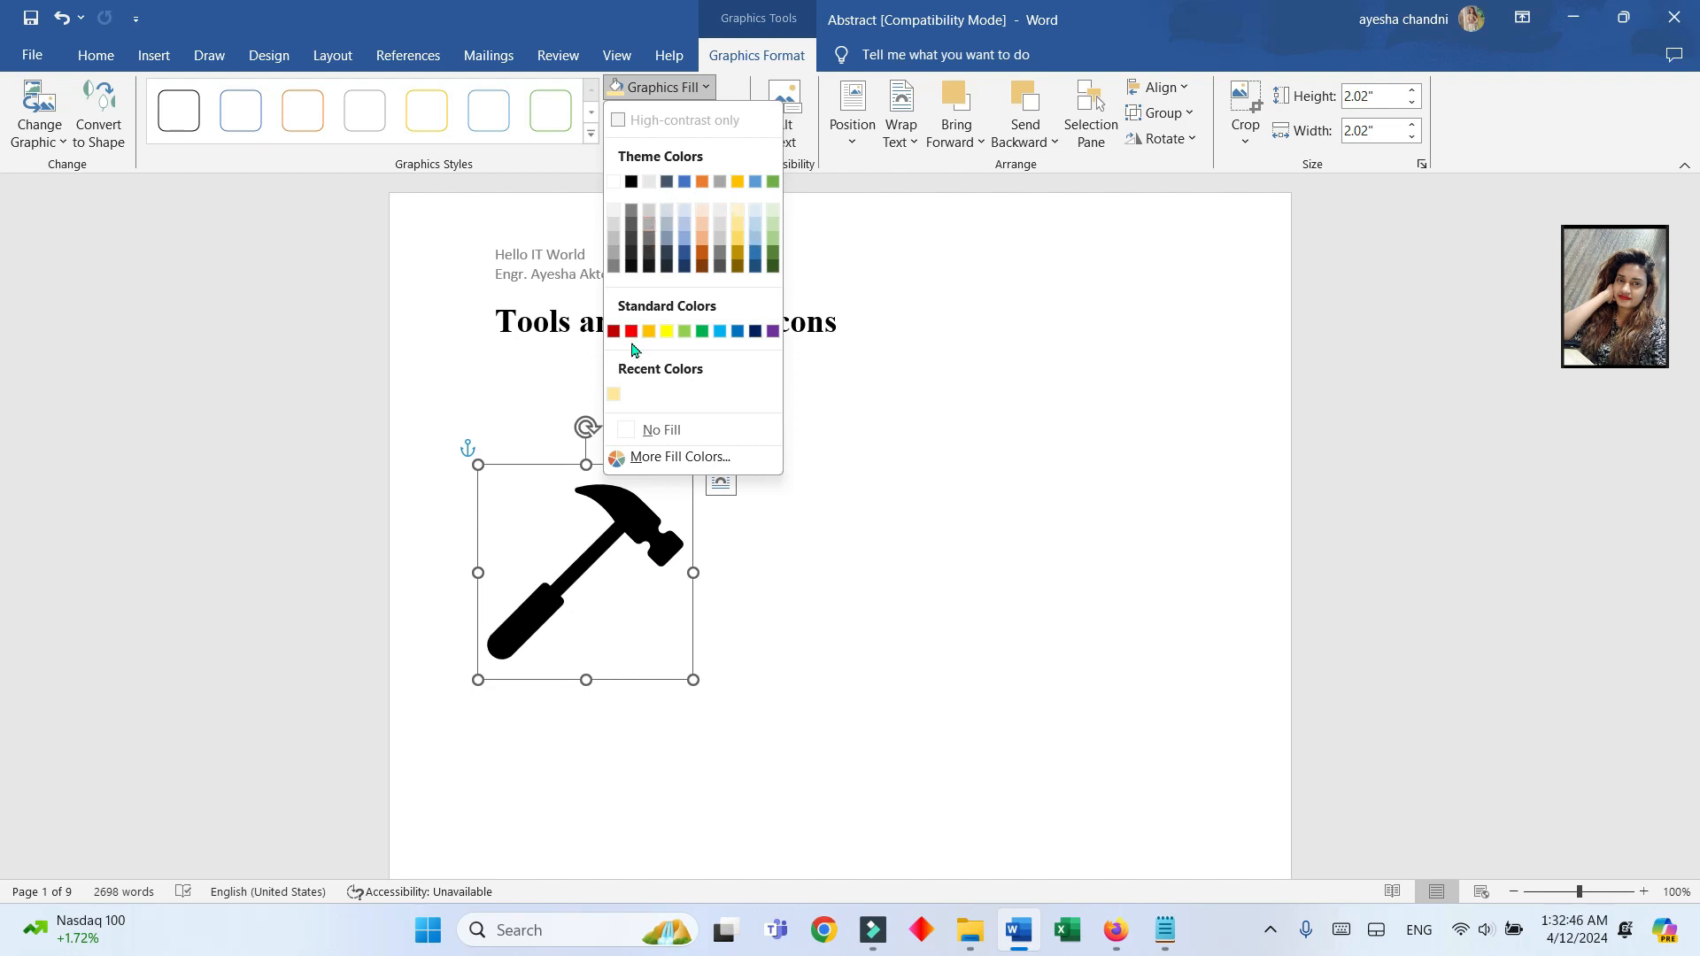
left_click(632, 333)
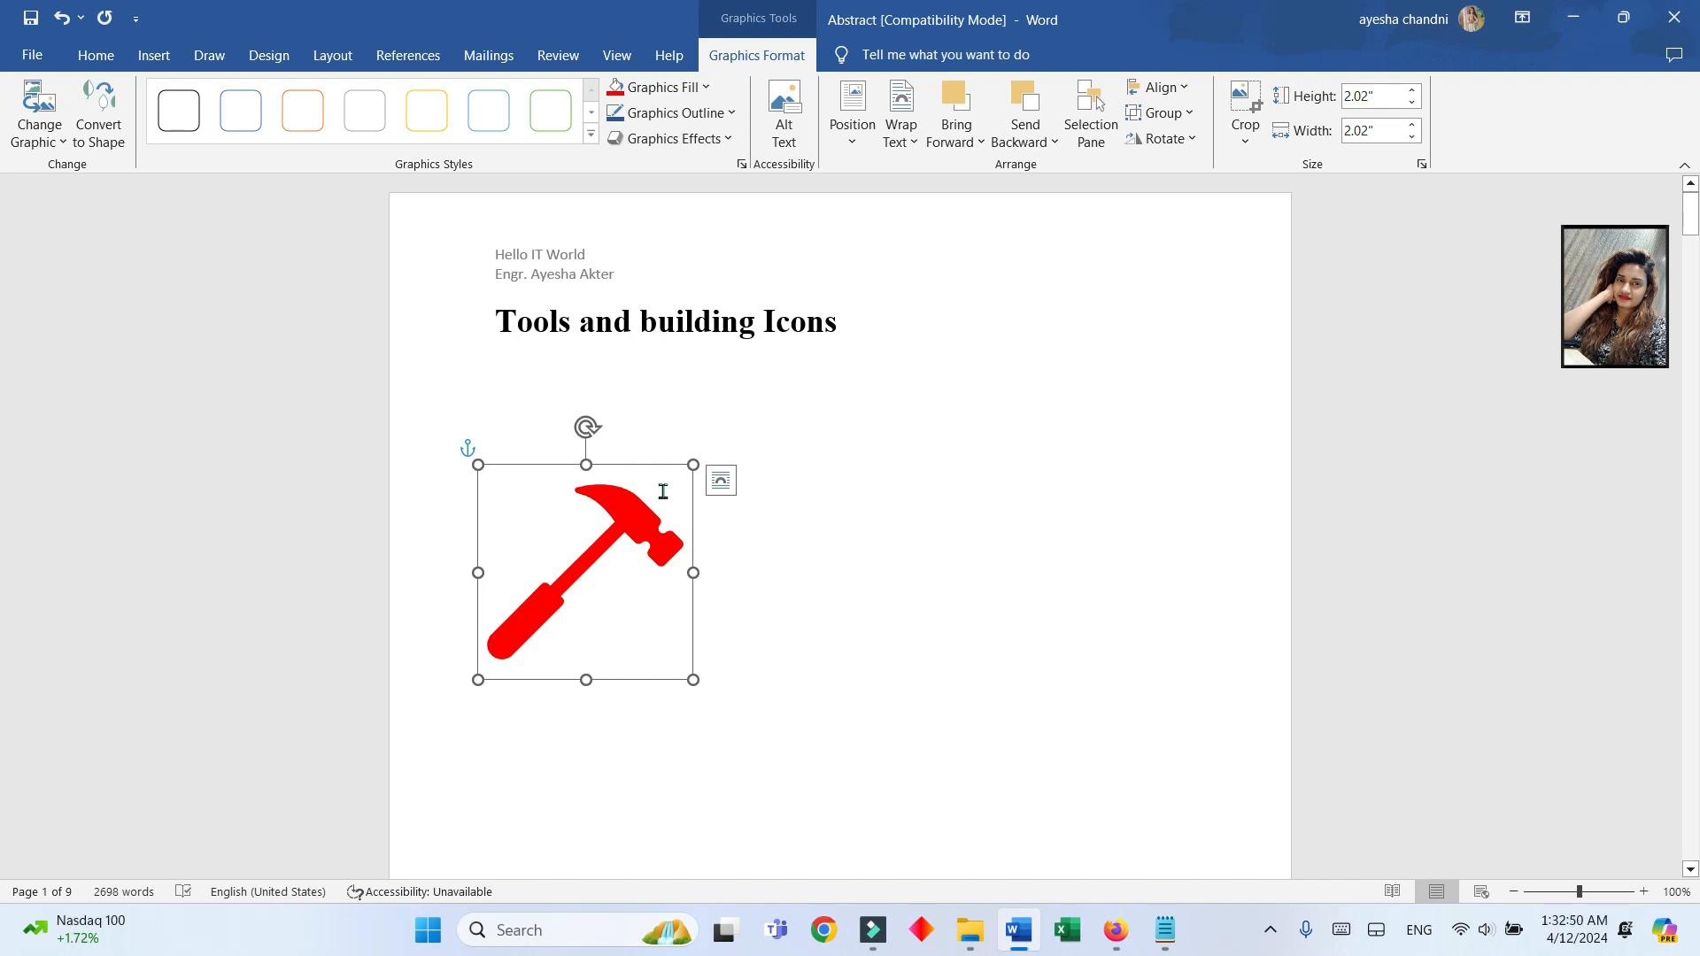
left_click(659, 87)
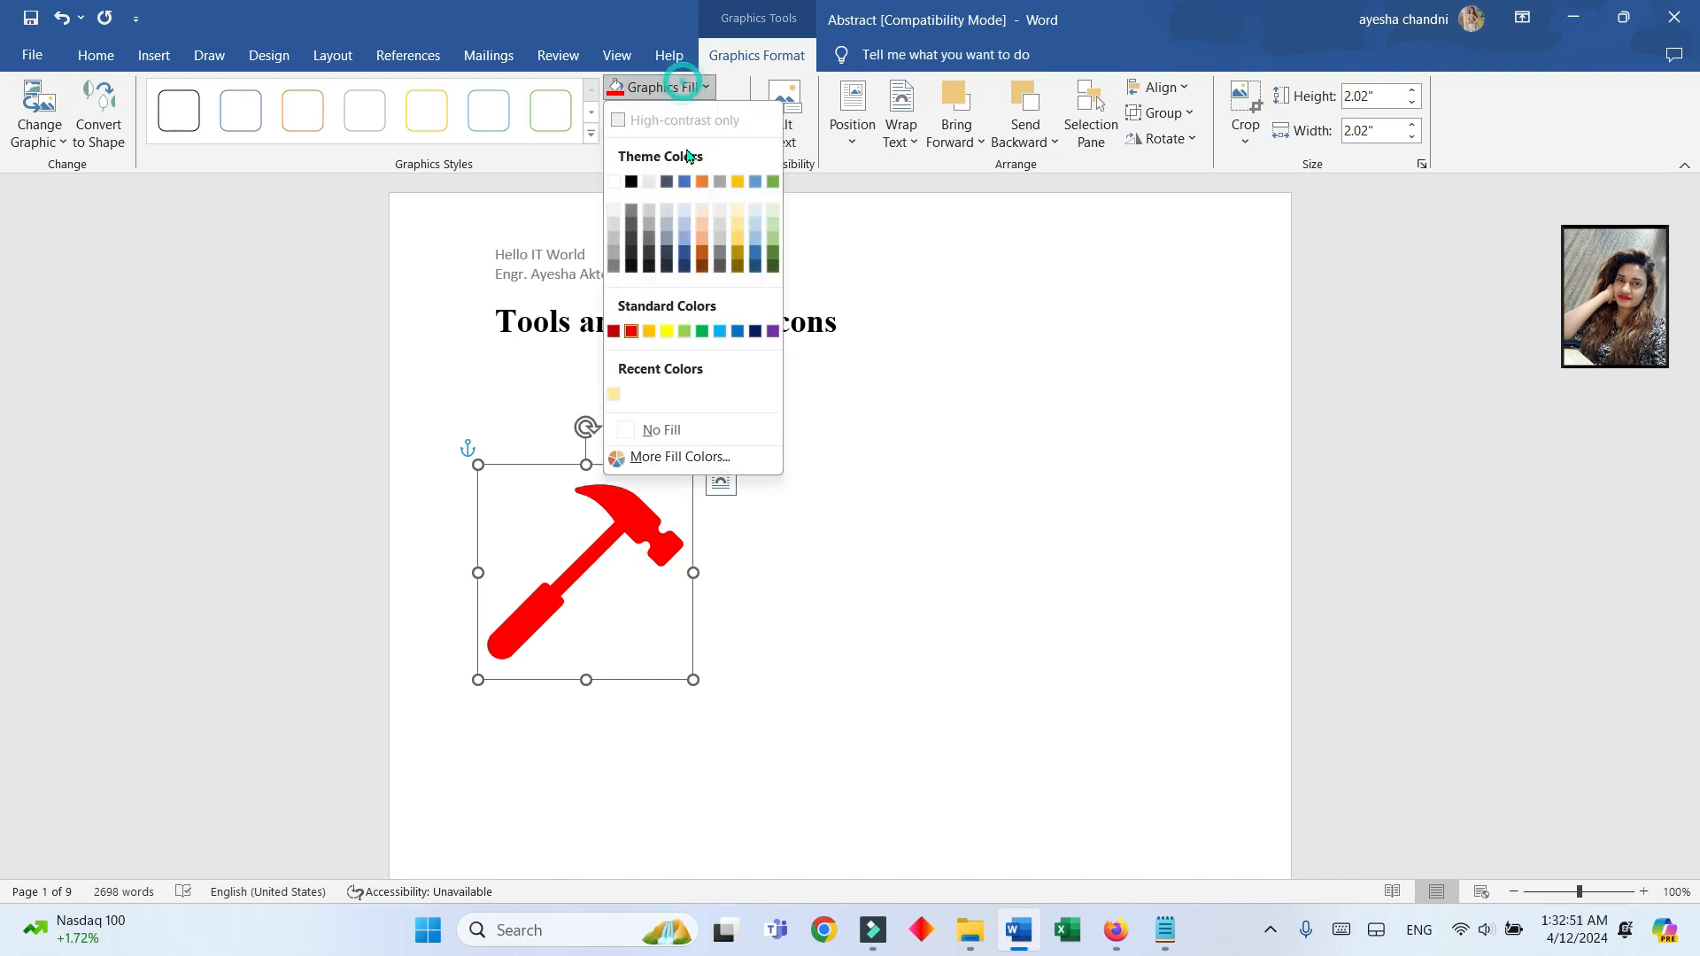
left_click(671, 456)
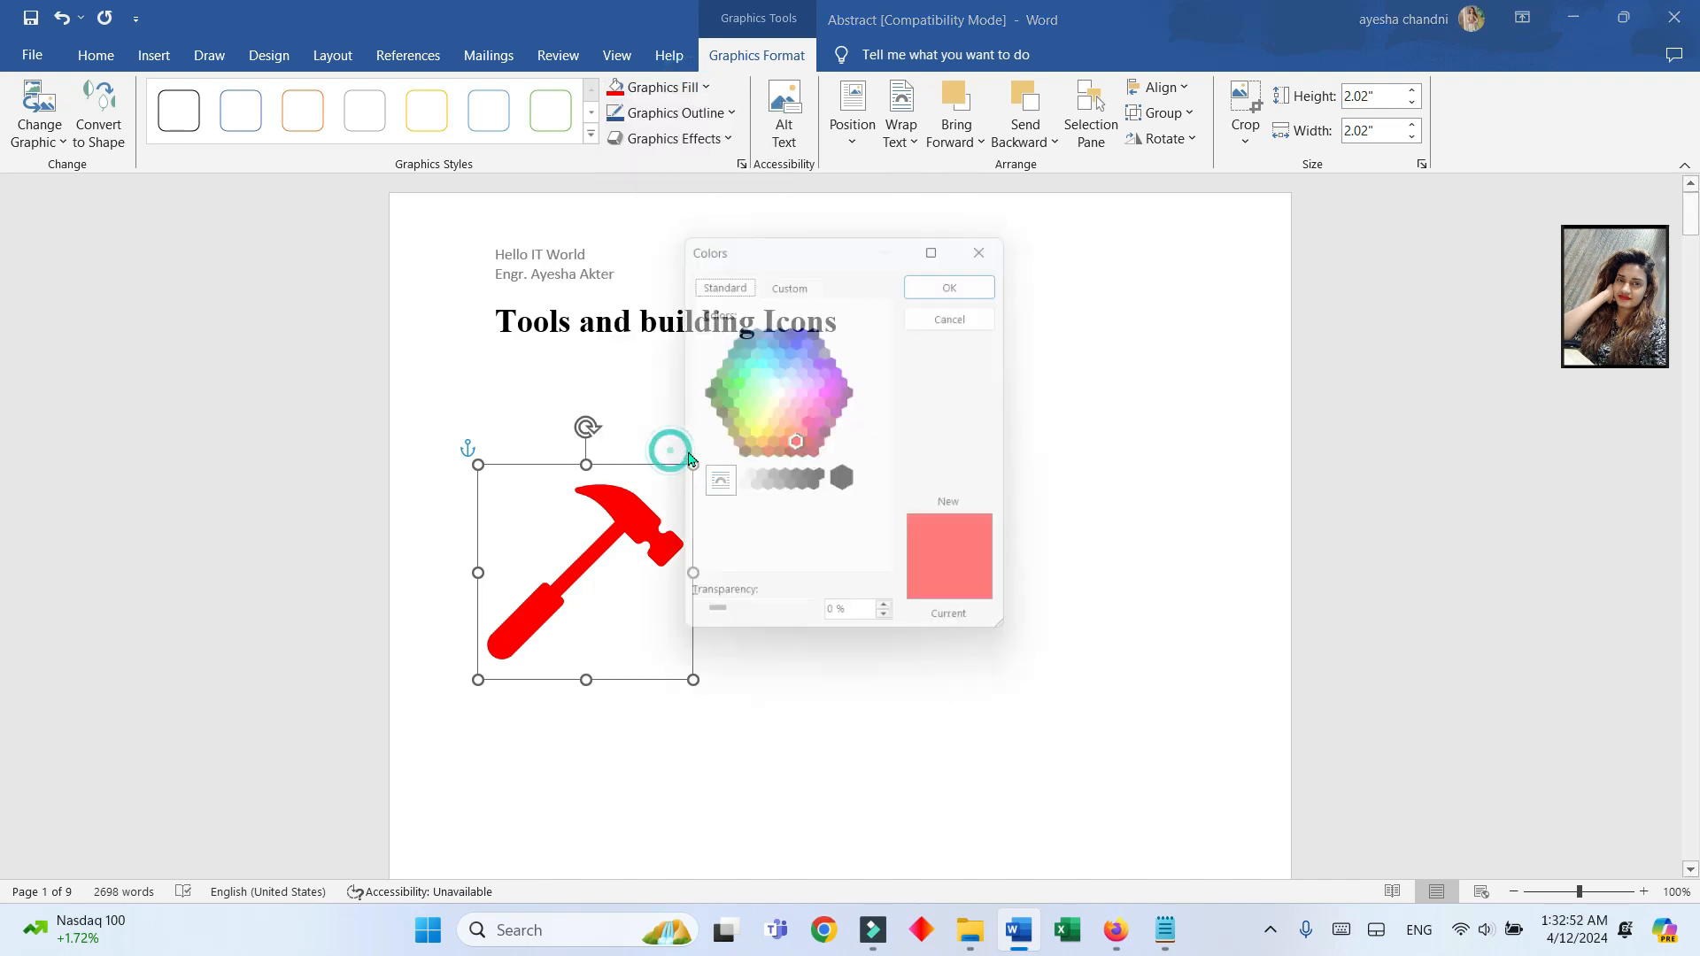
left_click(806, 283)
left_click(722, 277)
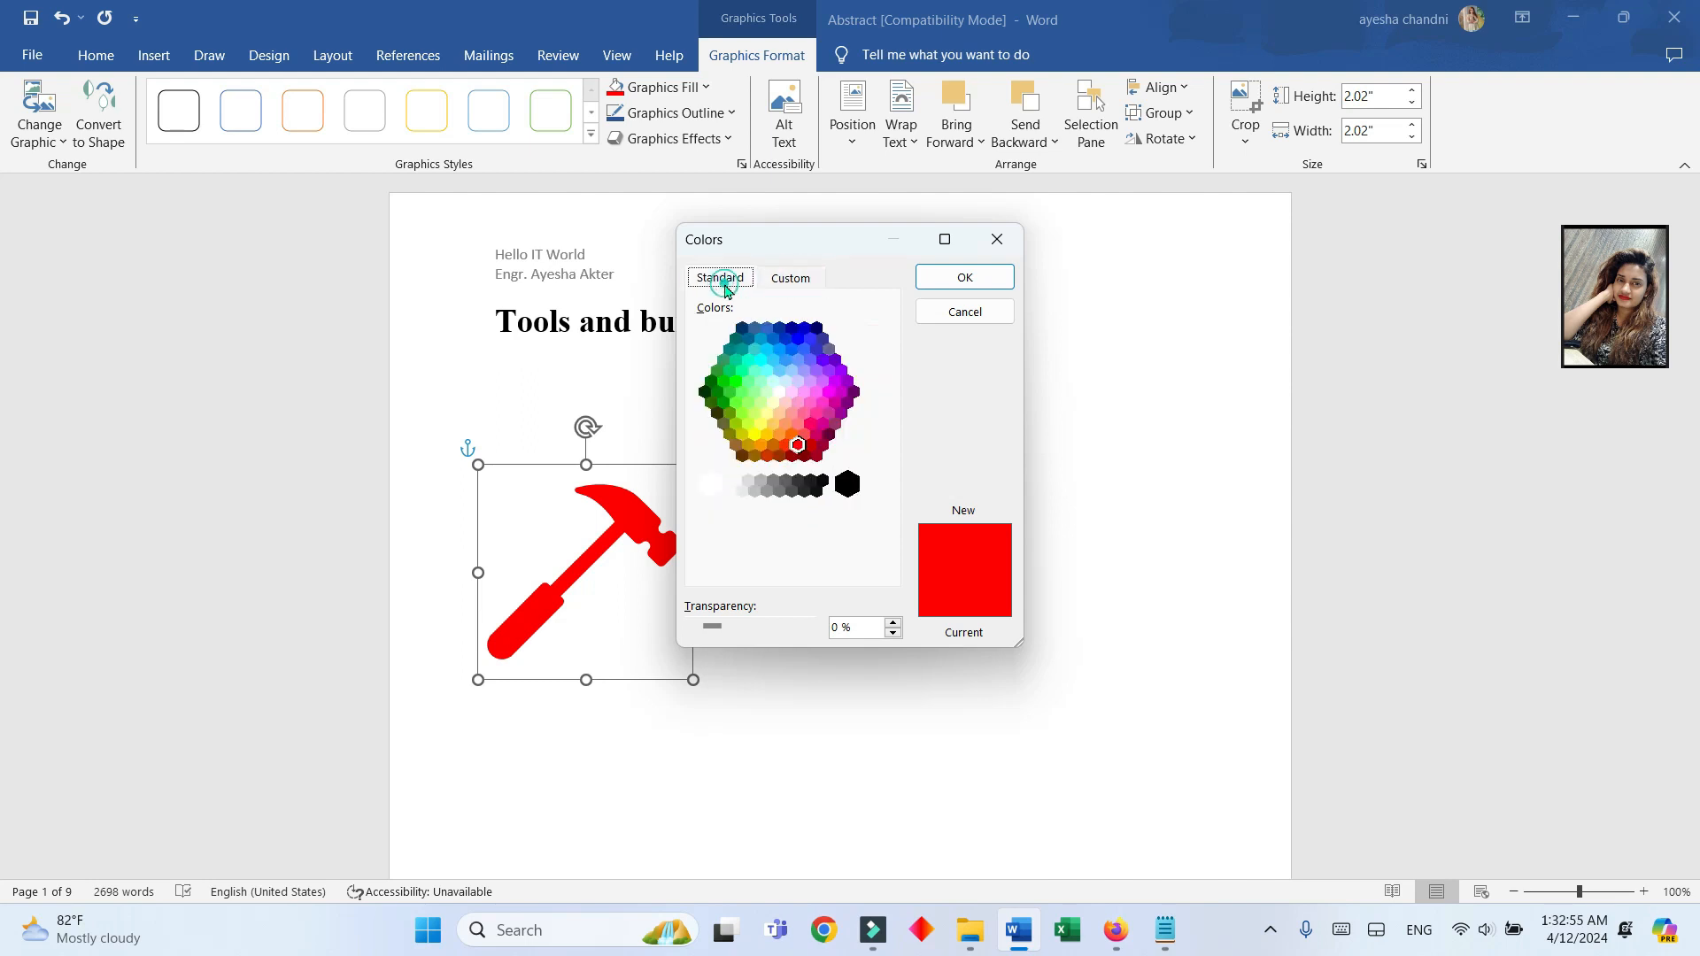
left_click(788, 277)
left_click_drag(886, 384, 885, 336)
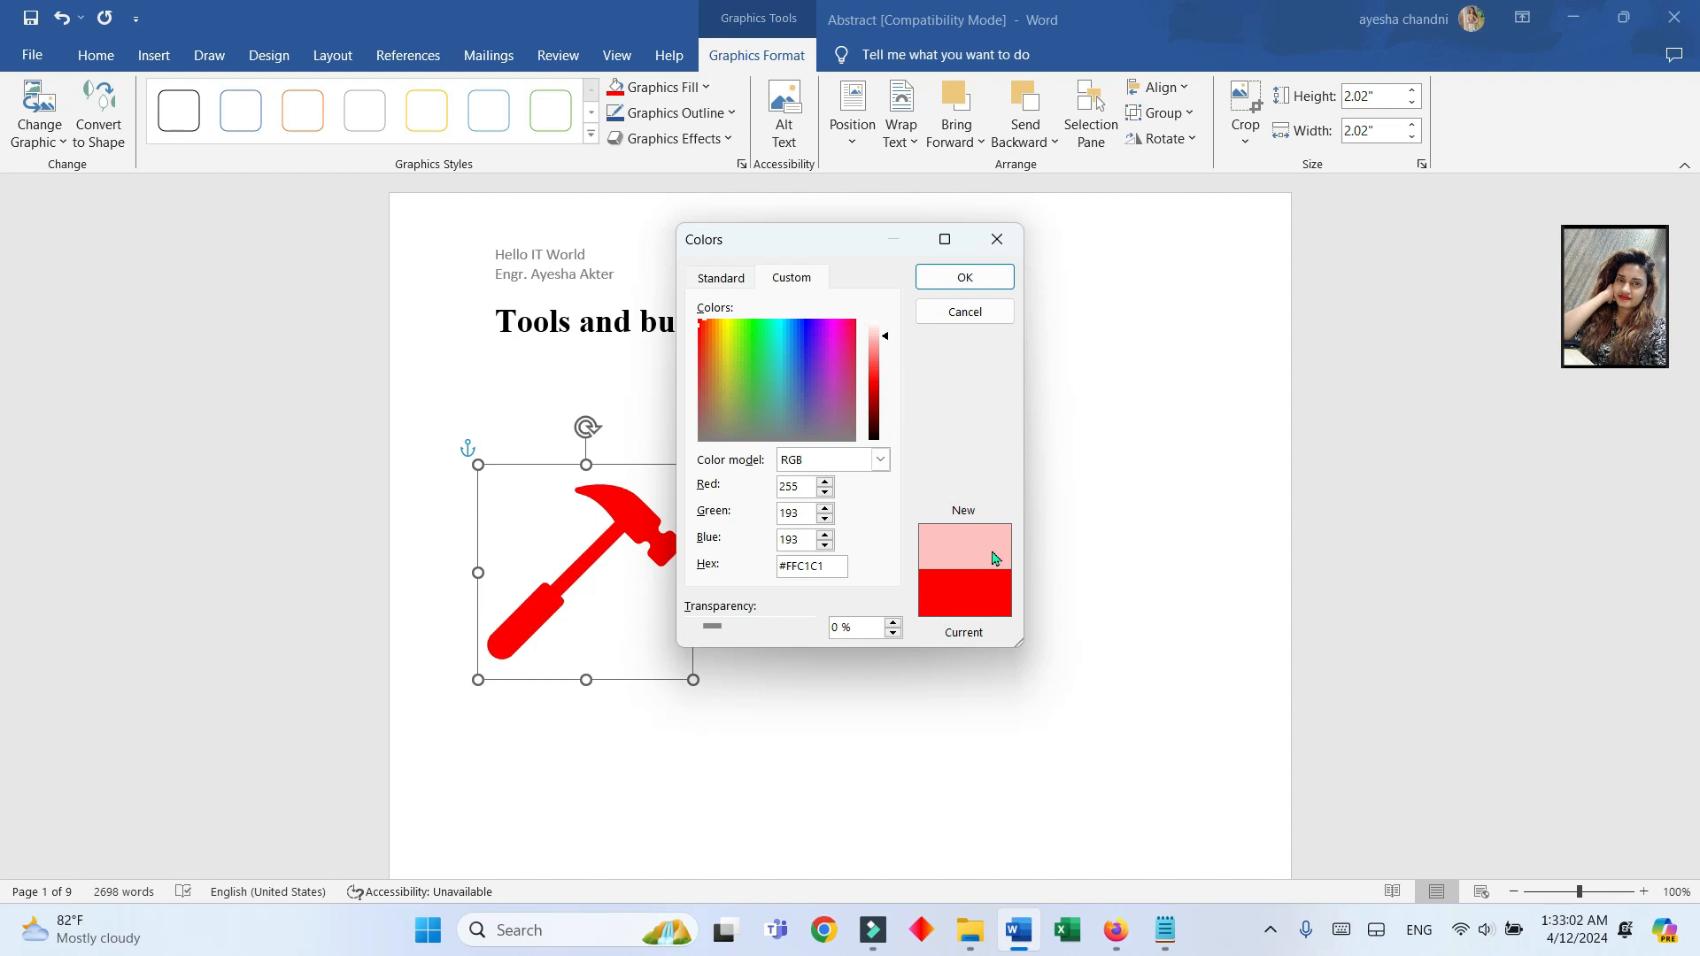
left_click(955, 280)
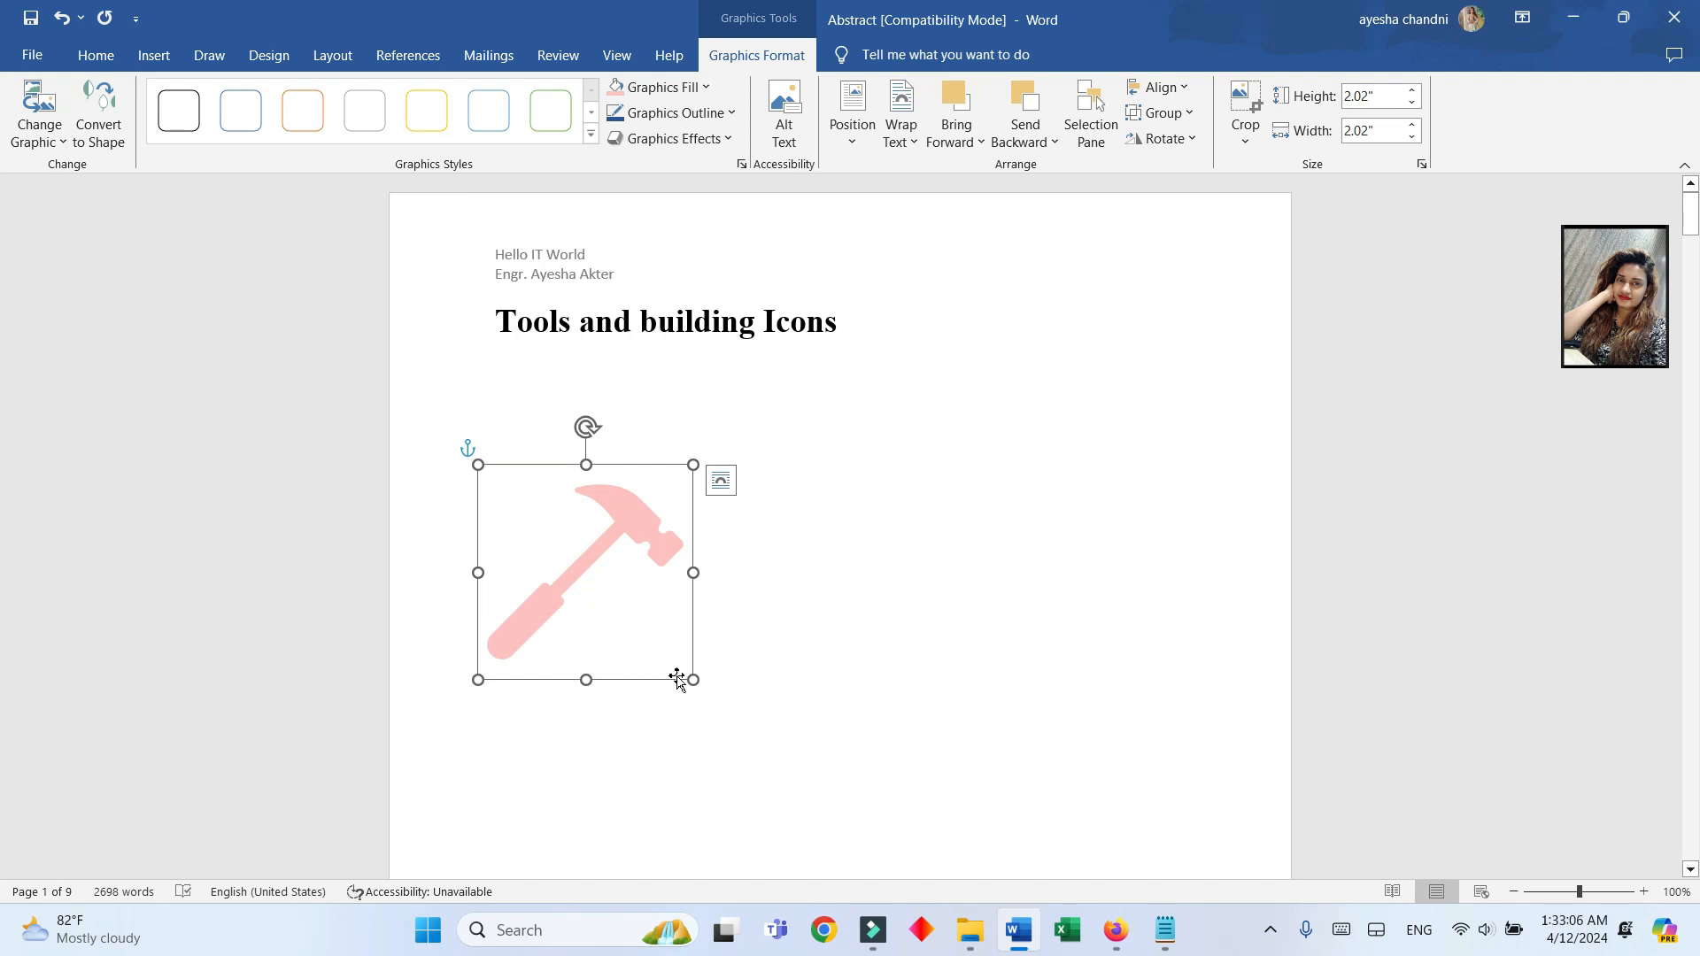
left_click(704, 122)
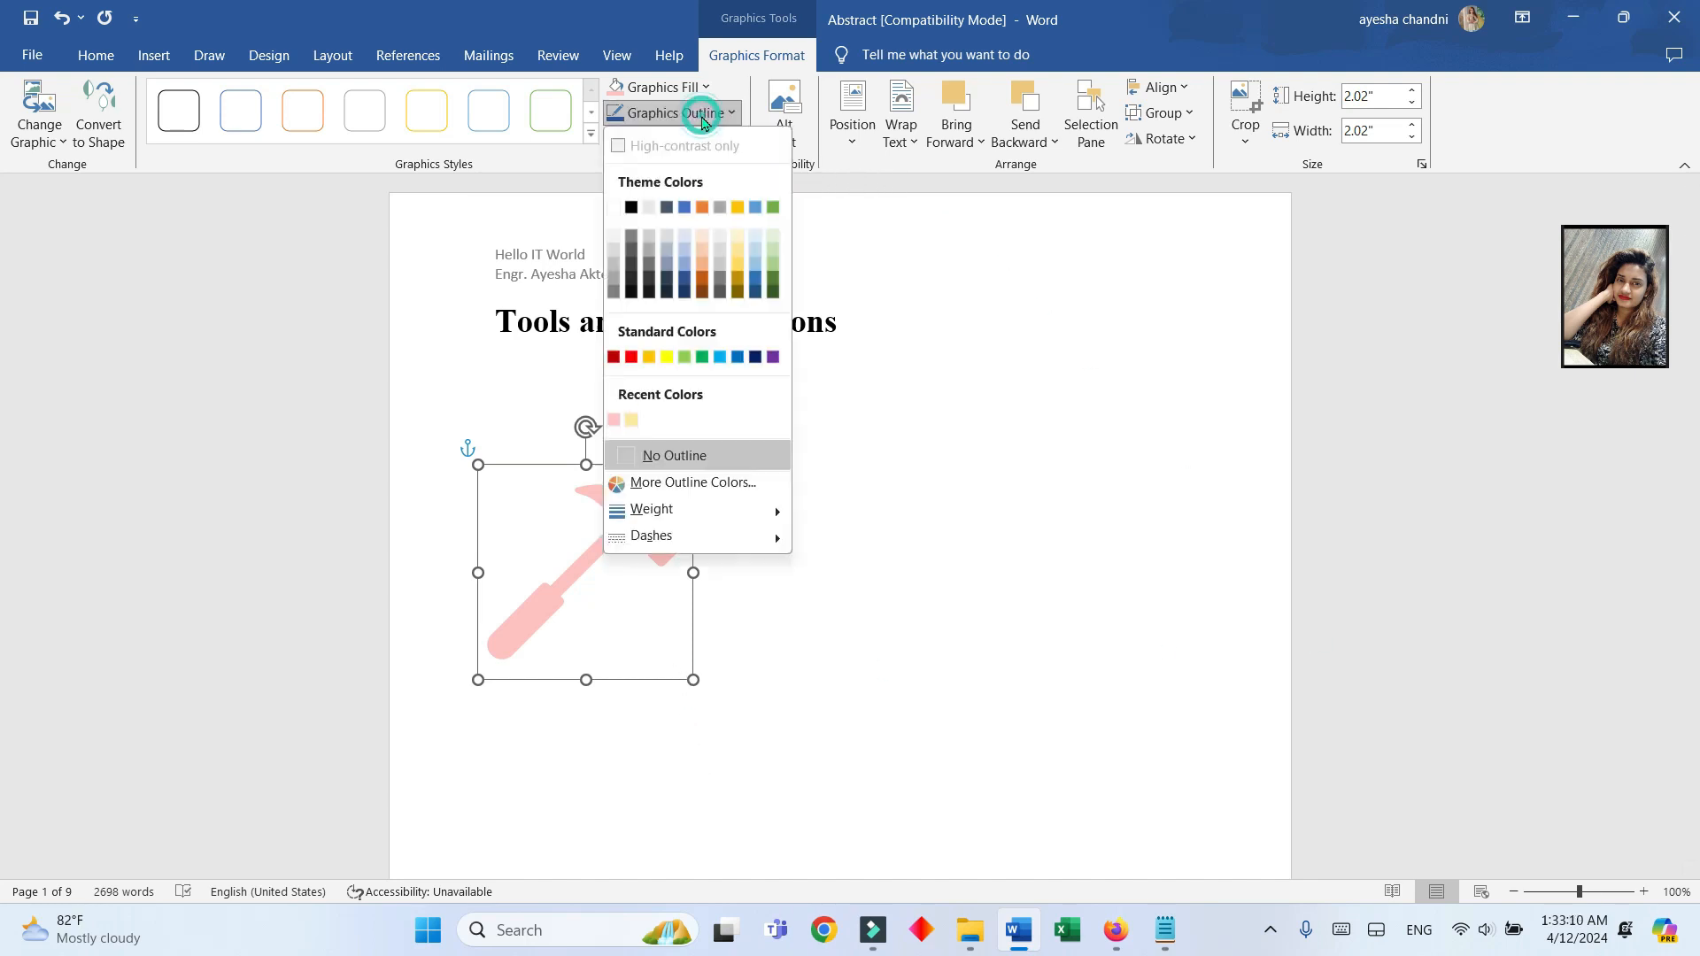
mouse_move(670, 514)
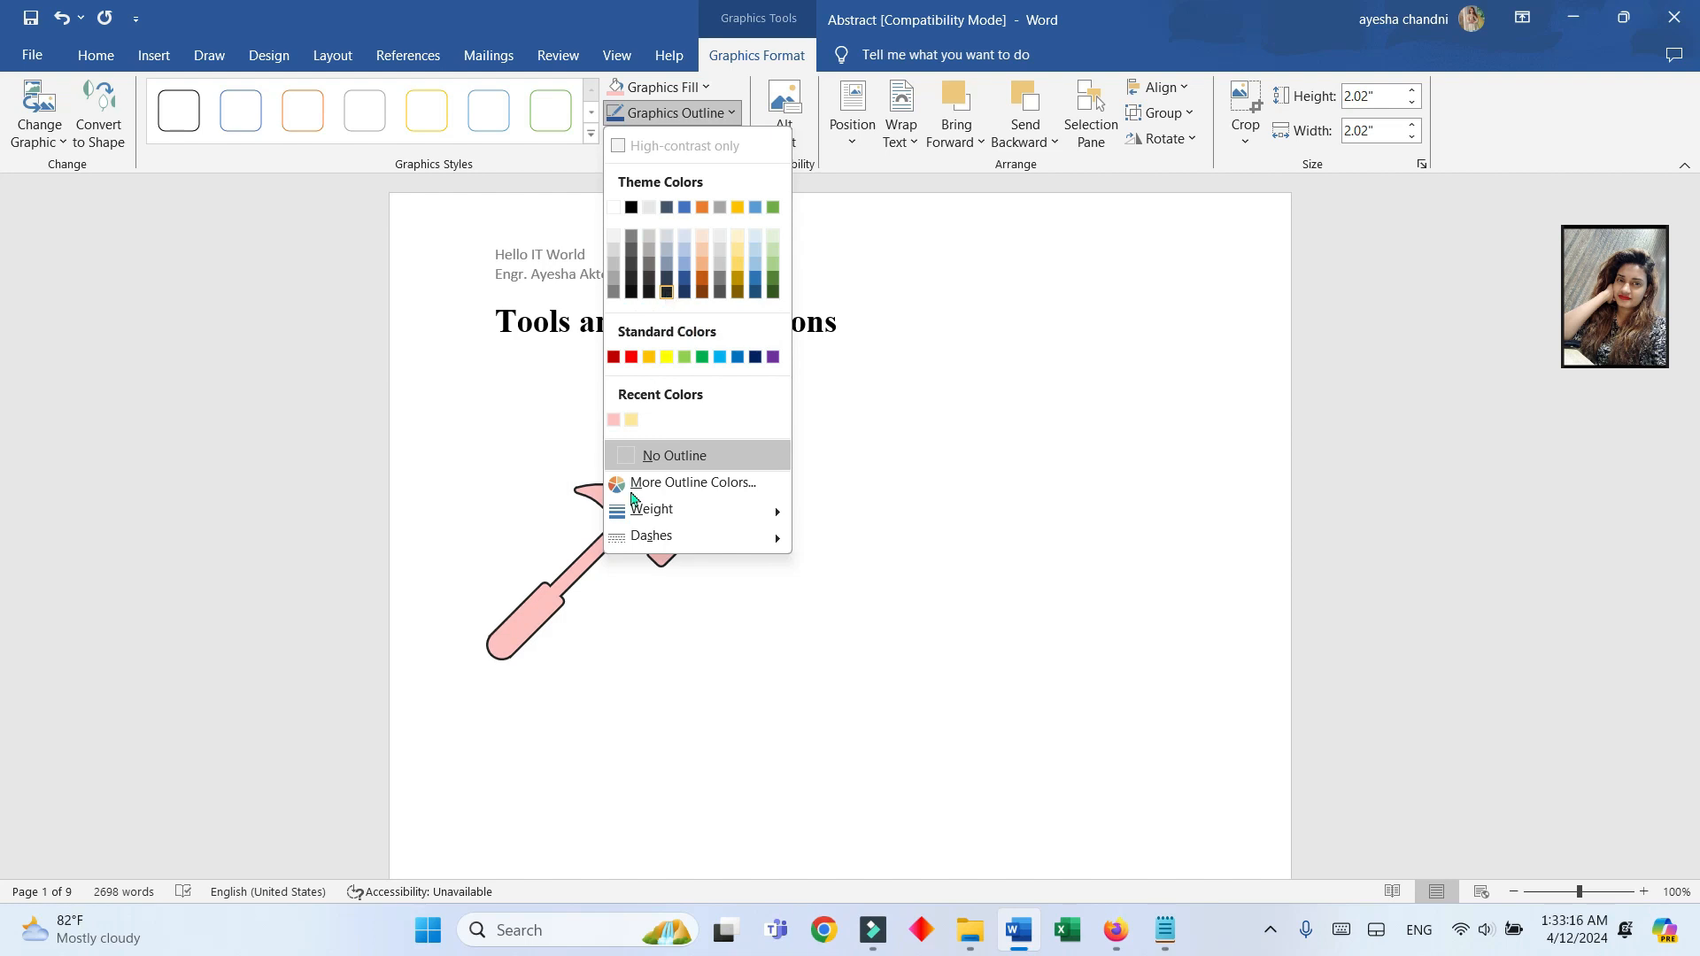
left_click(592, 559)
left_click_drag(601, 578, 578, 739)
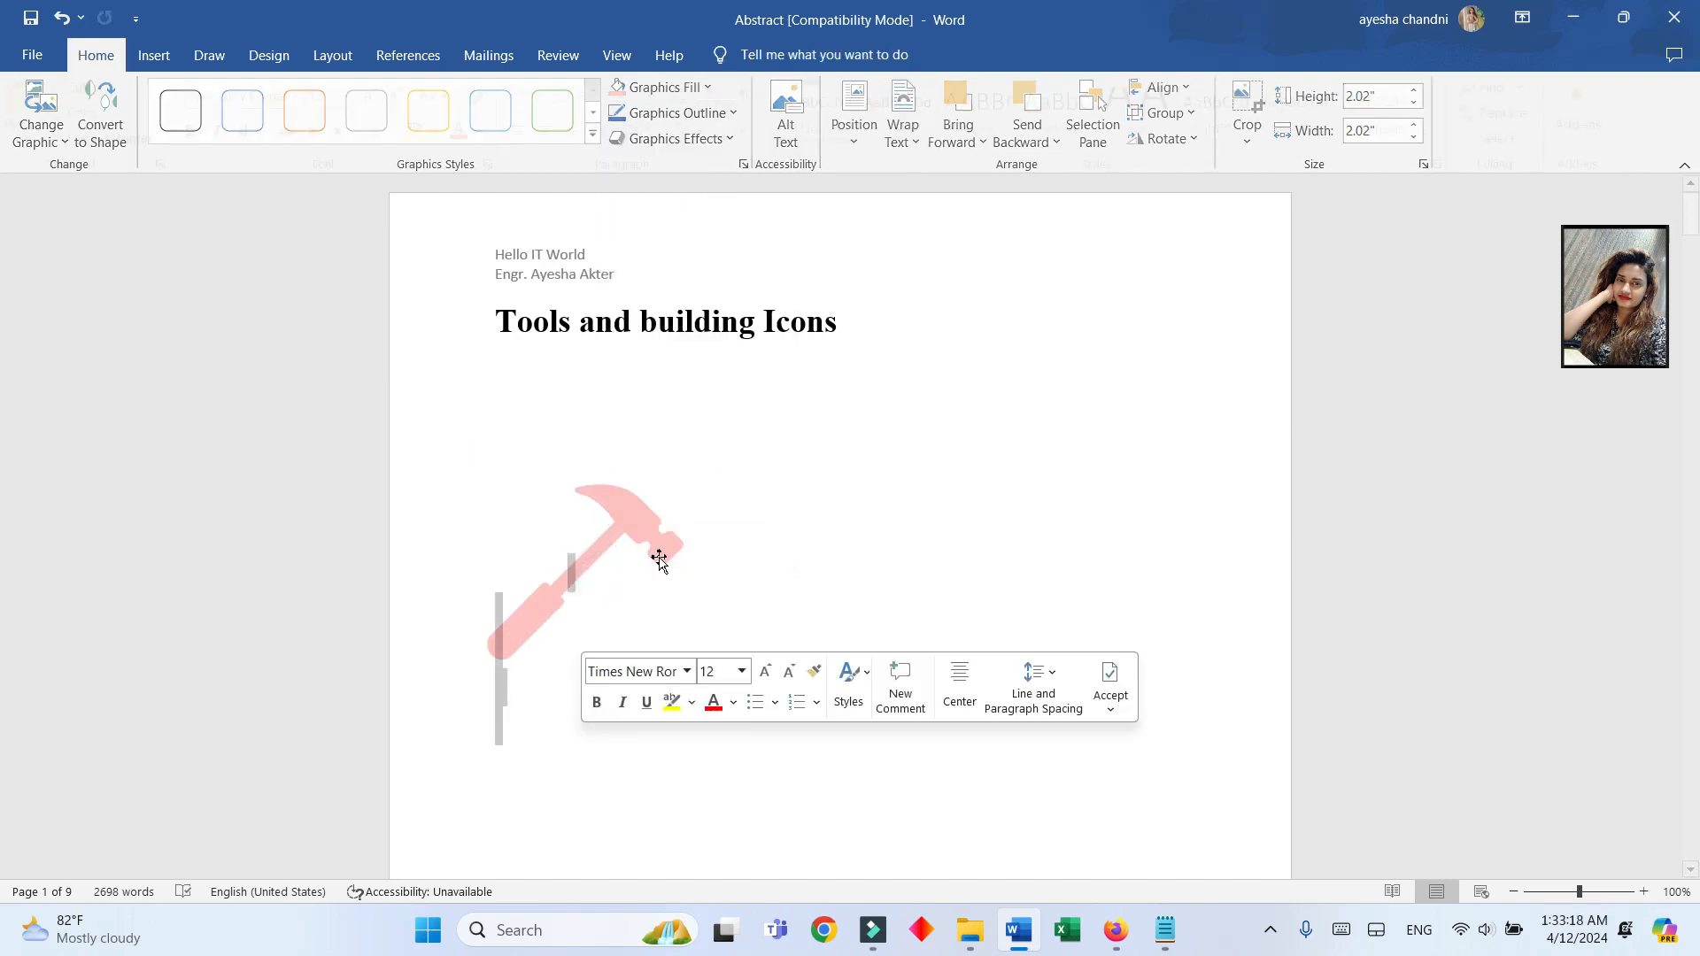
- Move the hammer icon lower on the page and give it a near-black outline from the theme colours
left_click(658, 577)
left_click_drag(661, 463, 627, 606)
left_click(729, 116)
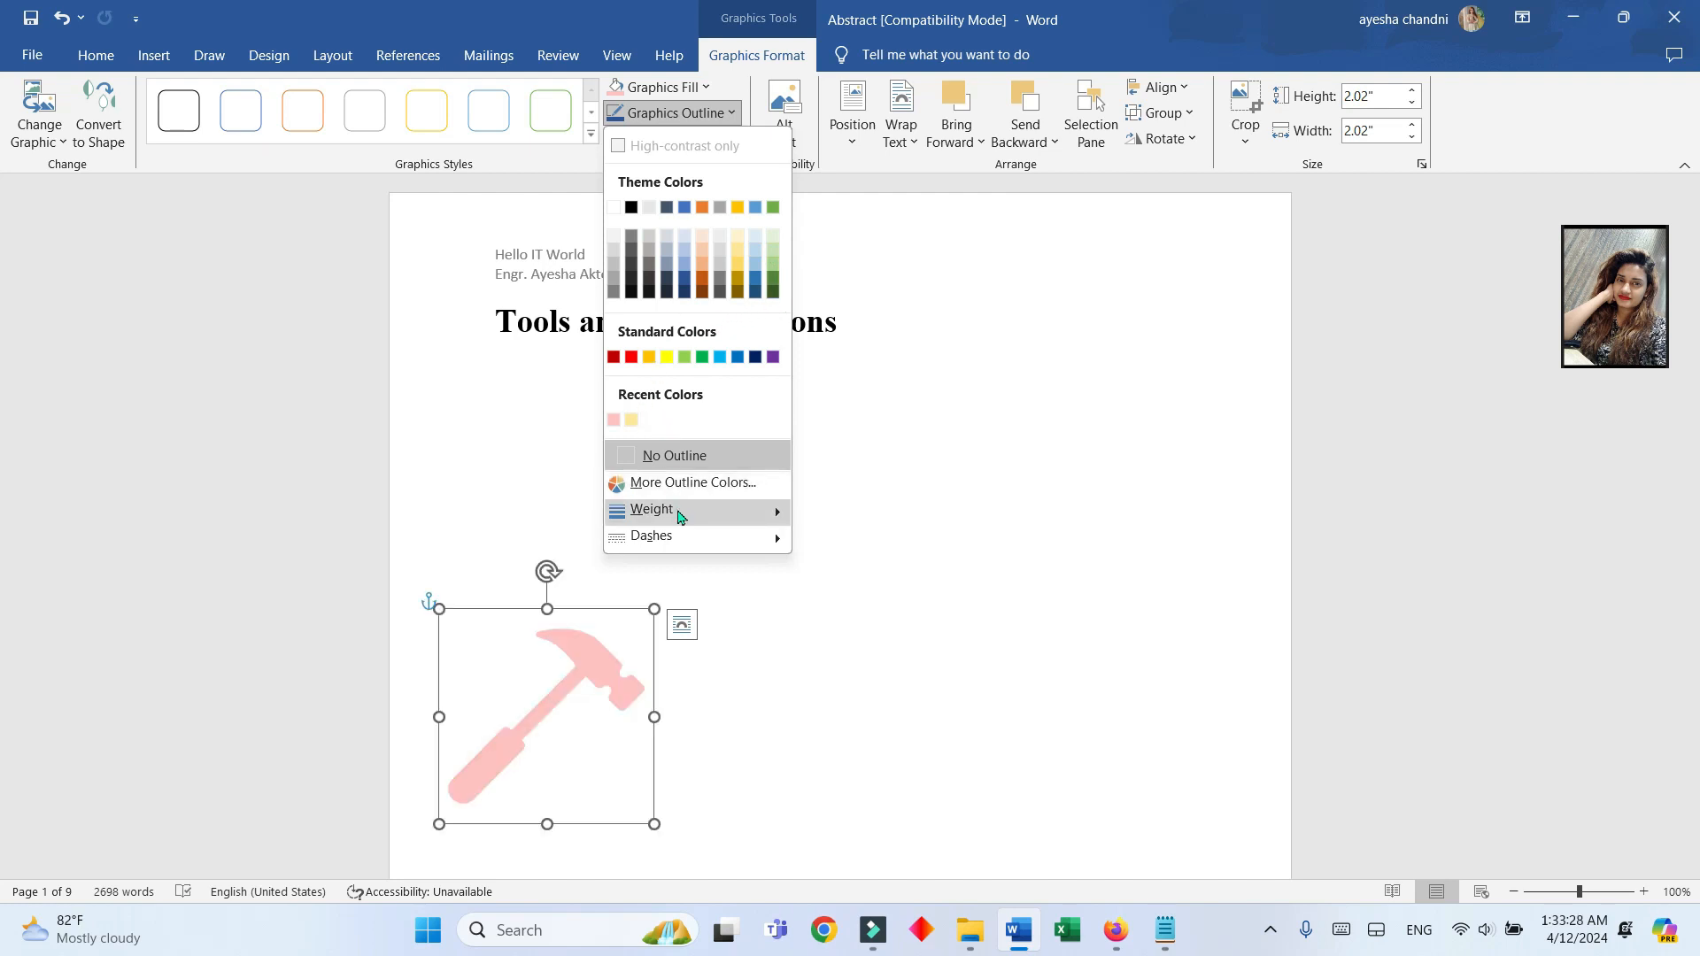
mouse_move(708, 514)
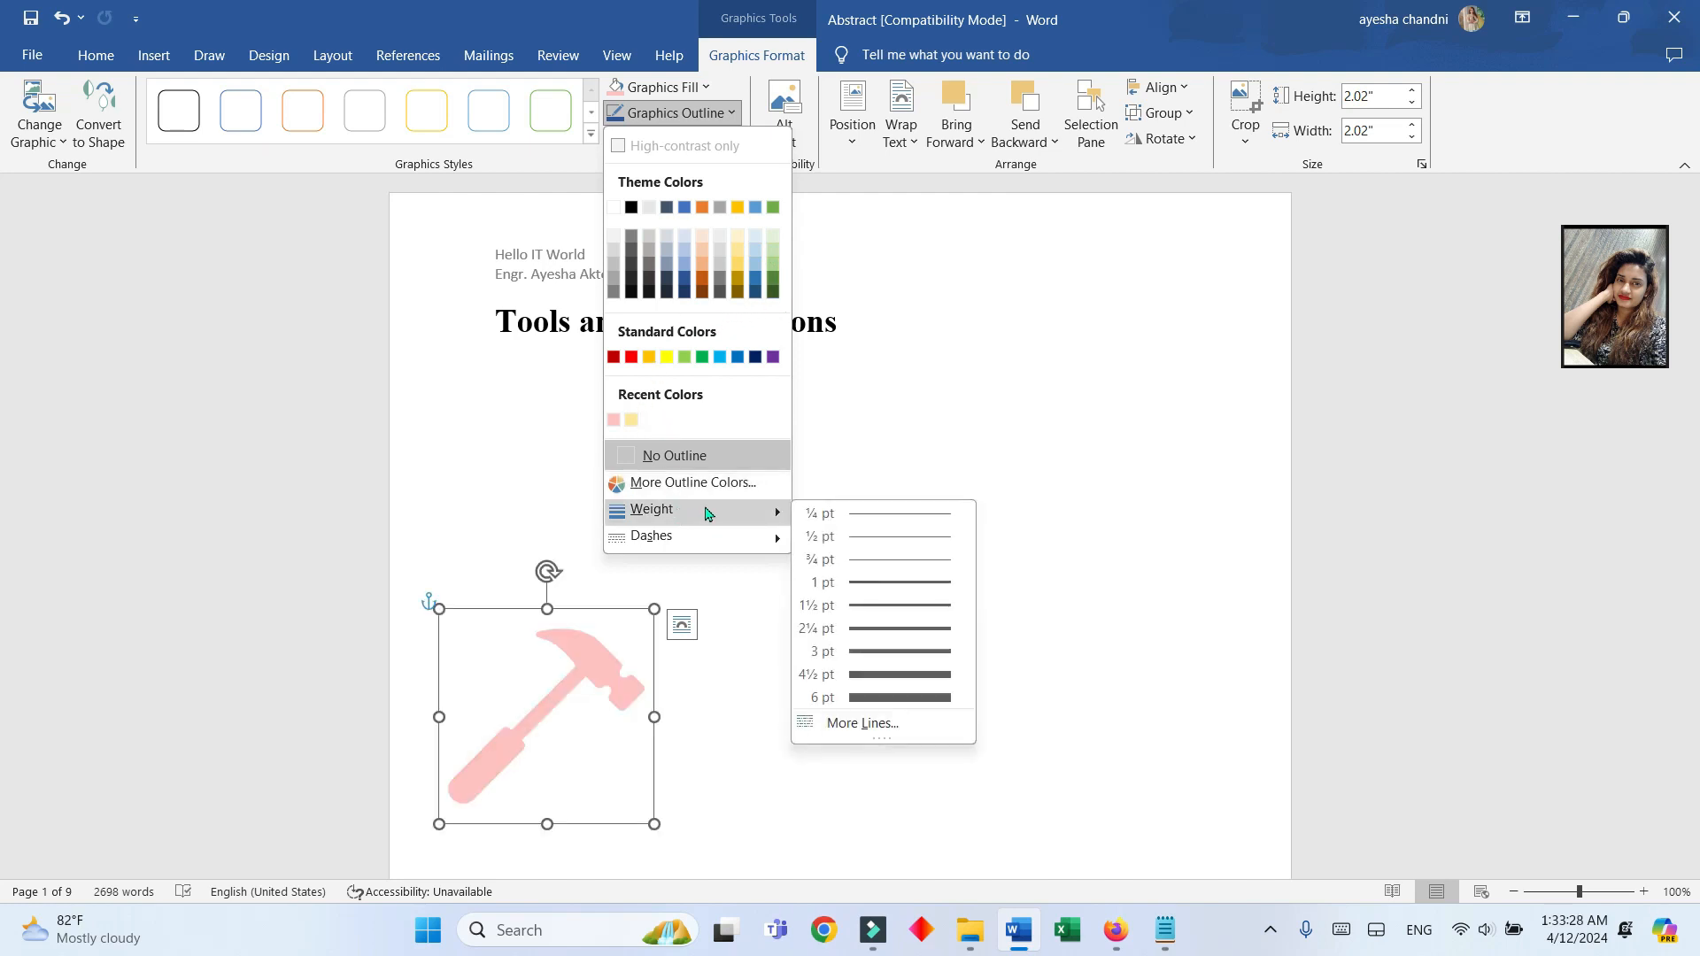
left_click(631, 279)
- Set the hammer outline's dash style to Long Dash Dot
left_click(709, 115)
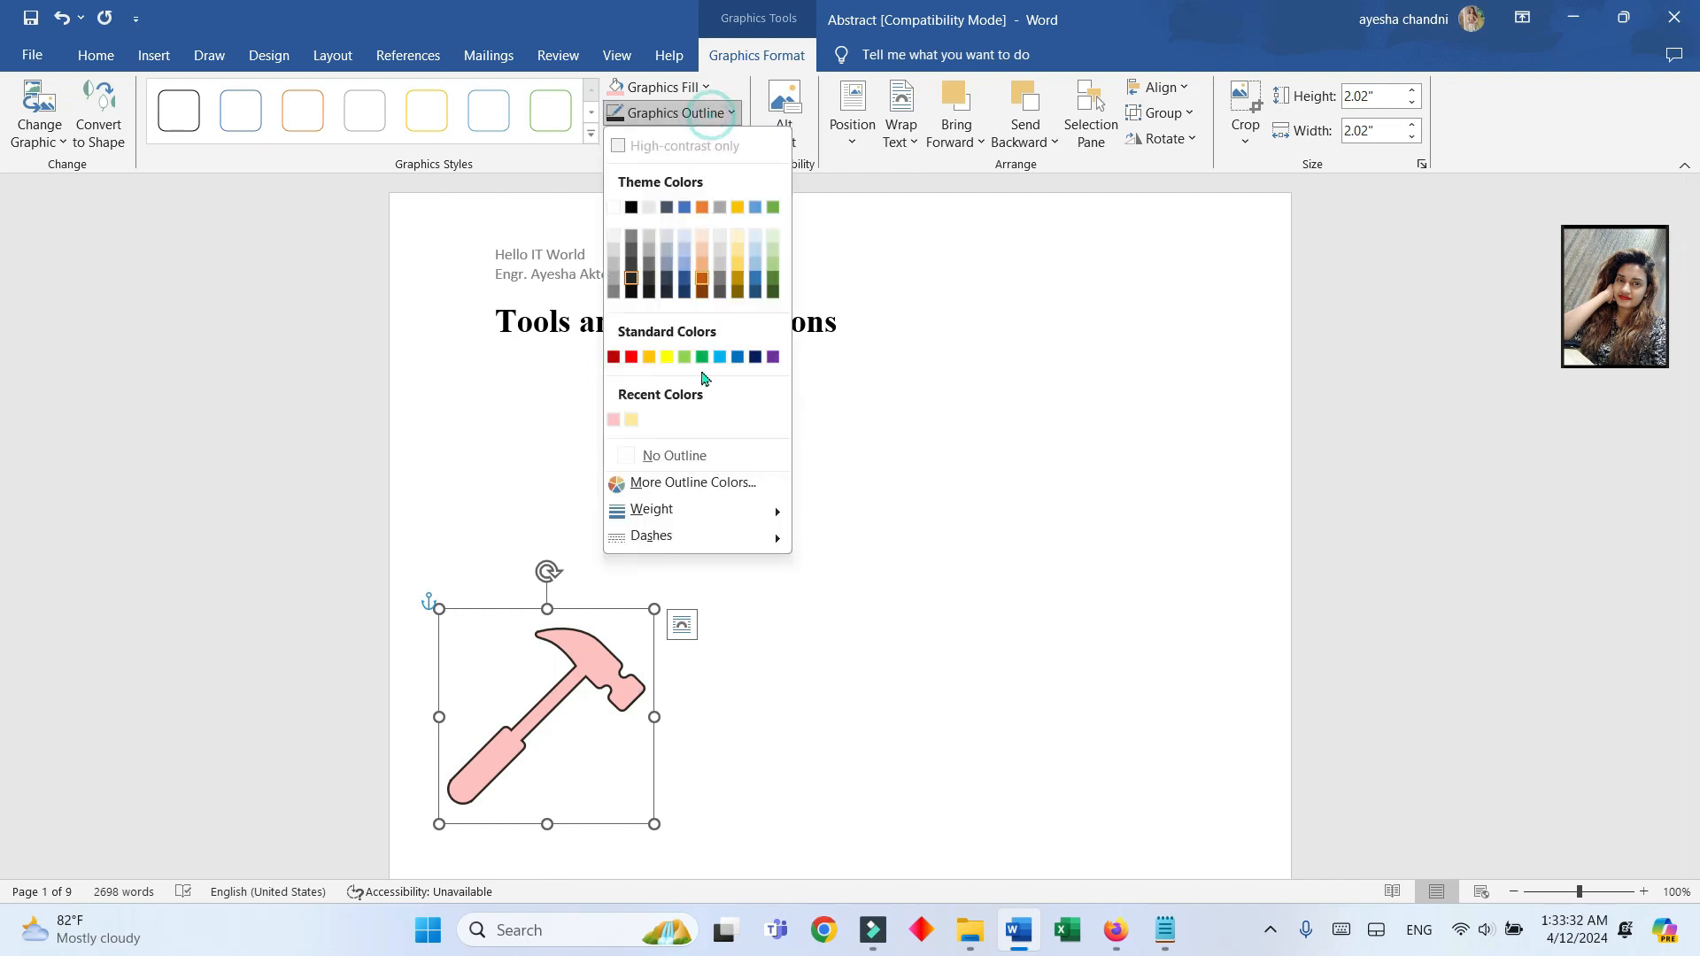
mouse_move(718, 517)
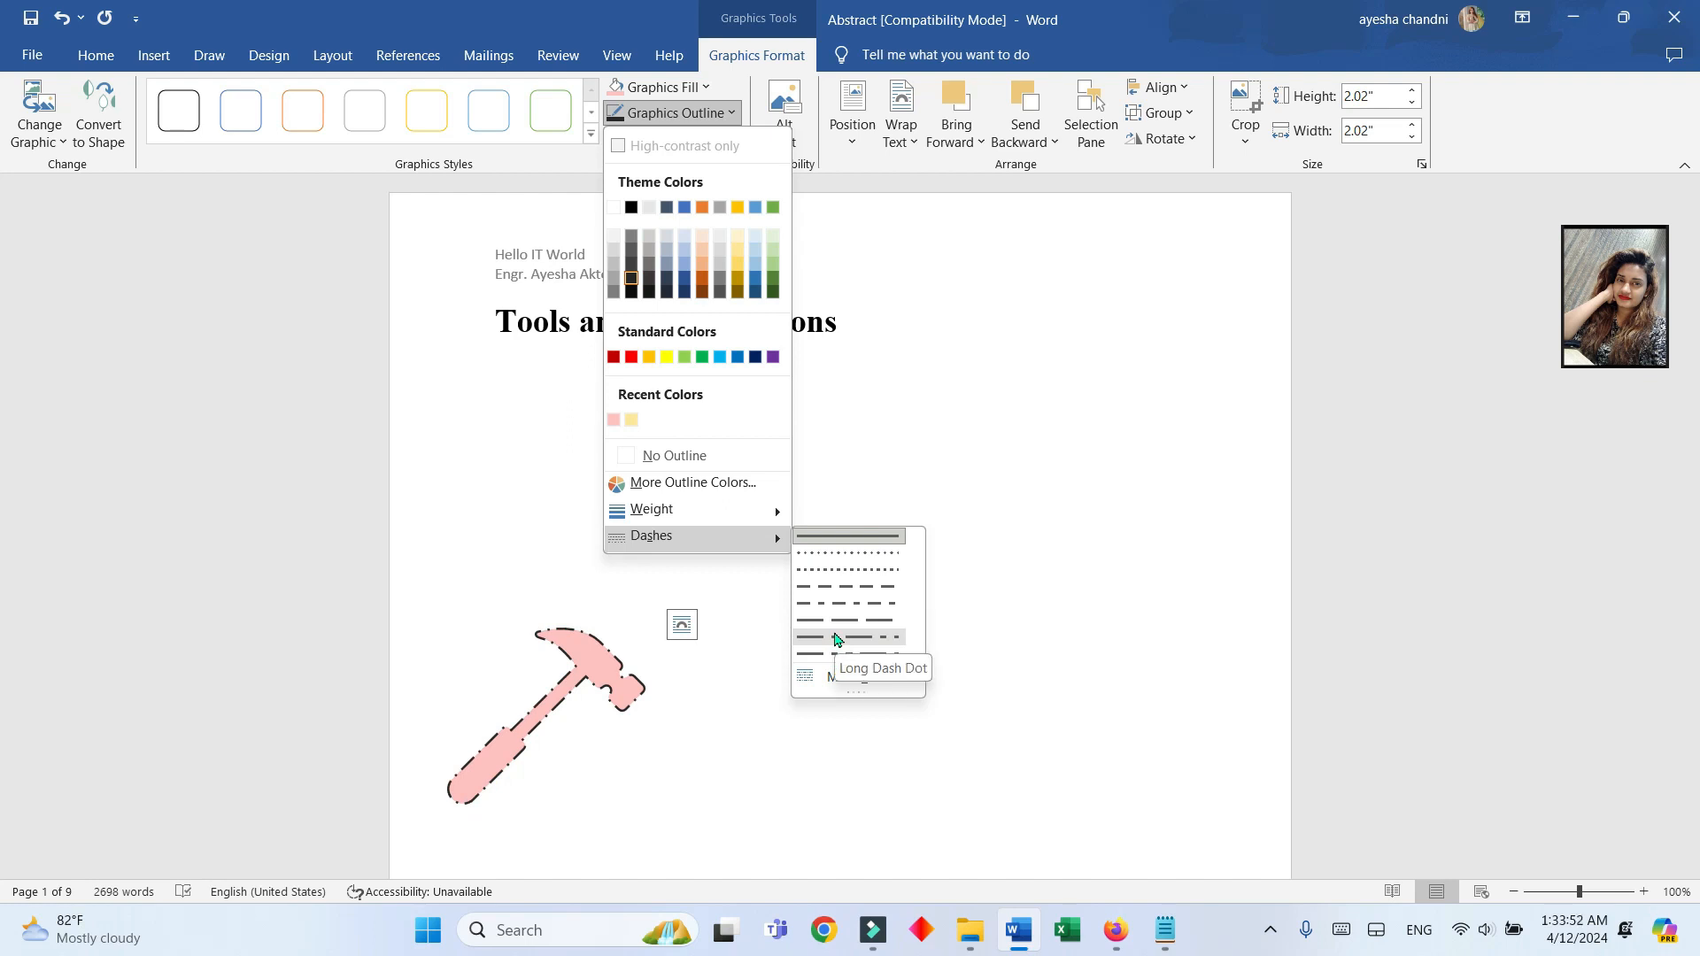
left_click(833, 638)
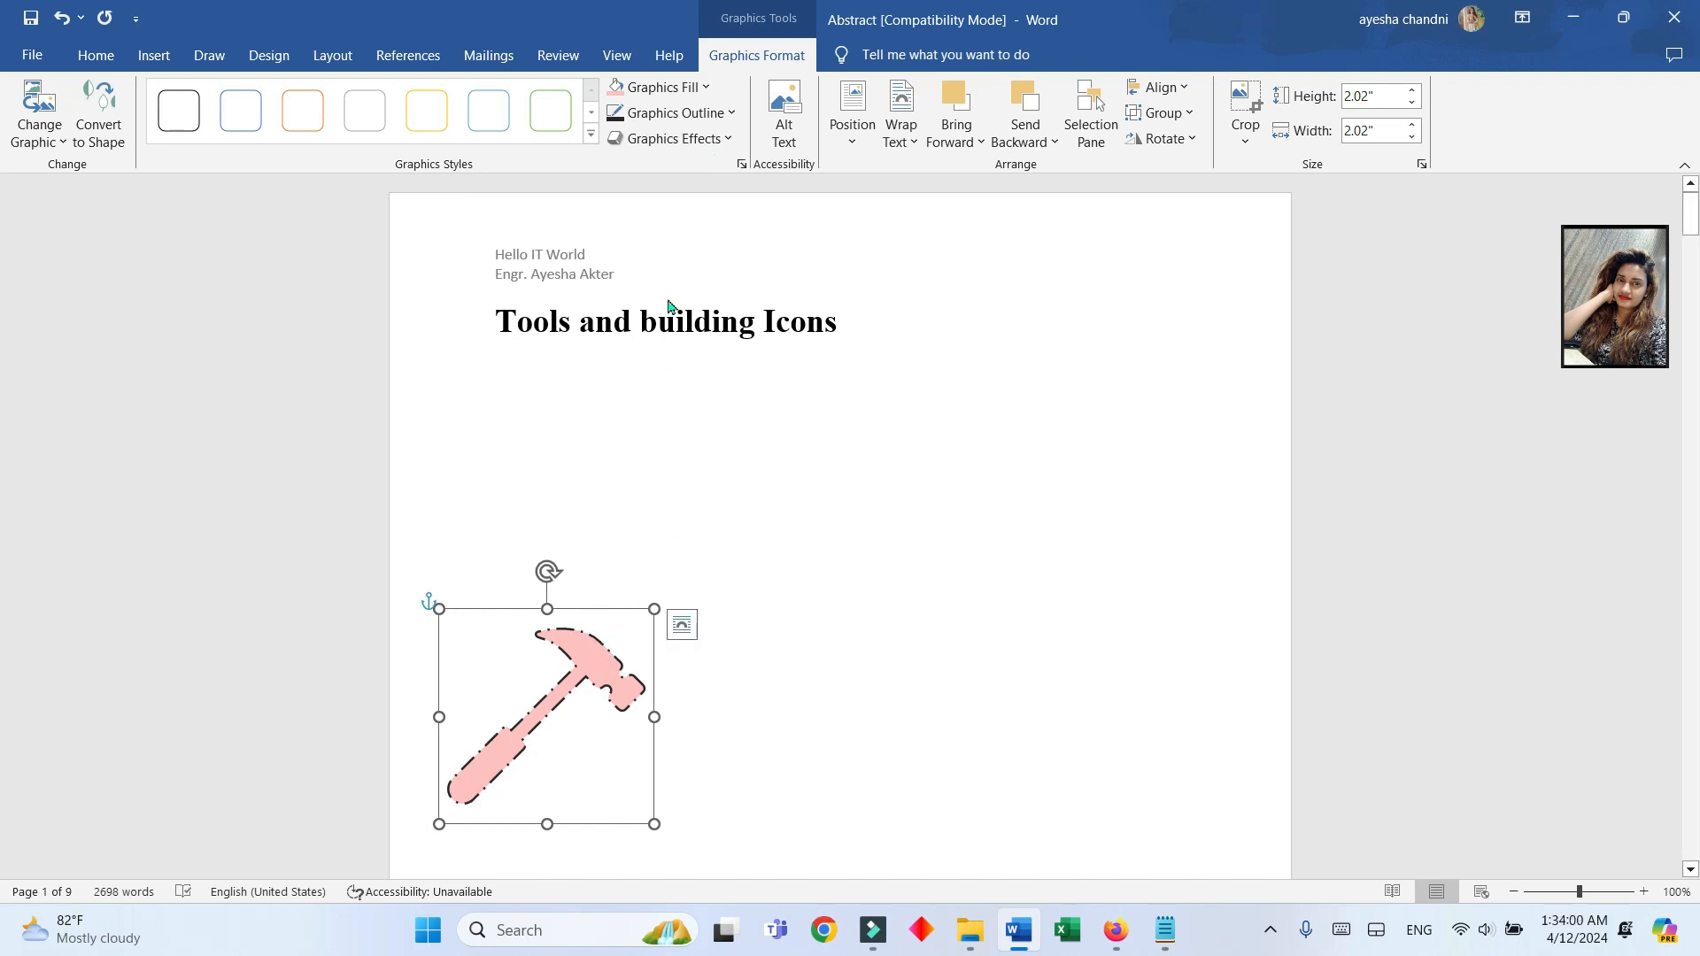
- Apply the tilted flat-lying 3-D preset from the last preset row to the hammer icon and change its 3-D rotation to a flatter Parallel one
left_click(670, 138)
mouse_move(675, 188)
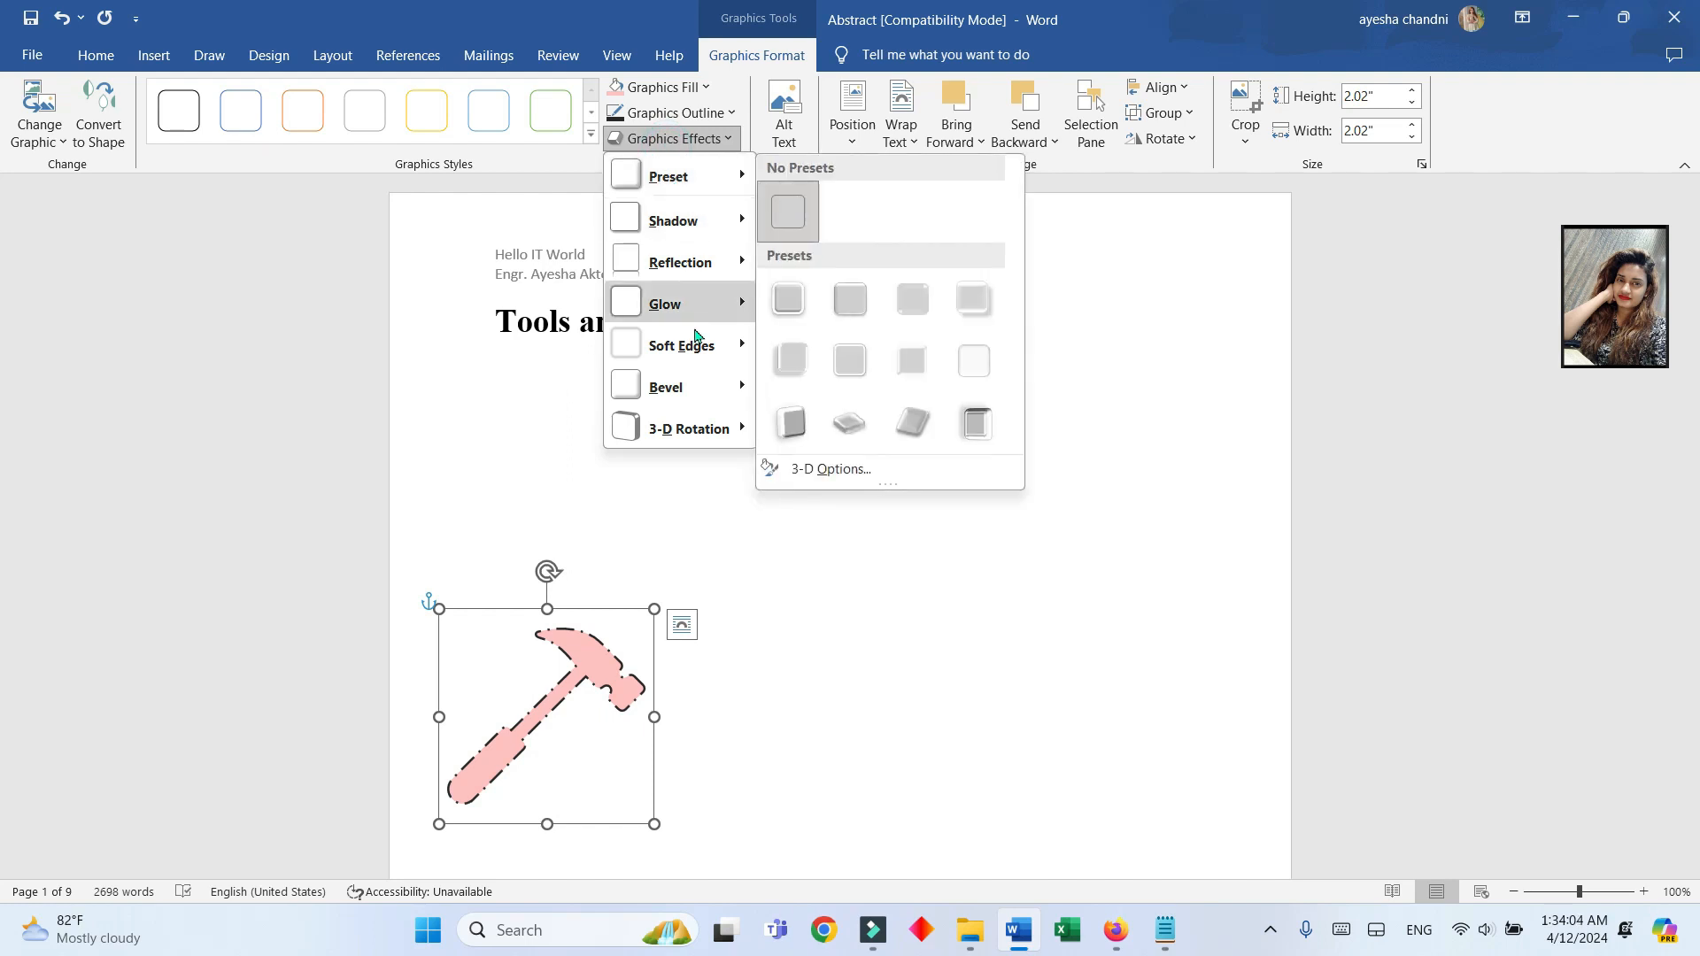
left_click(856, 430)
left_click(671, 138)
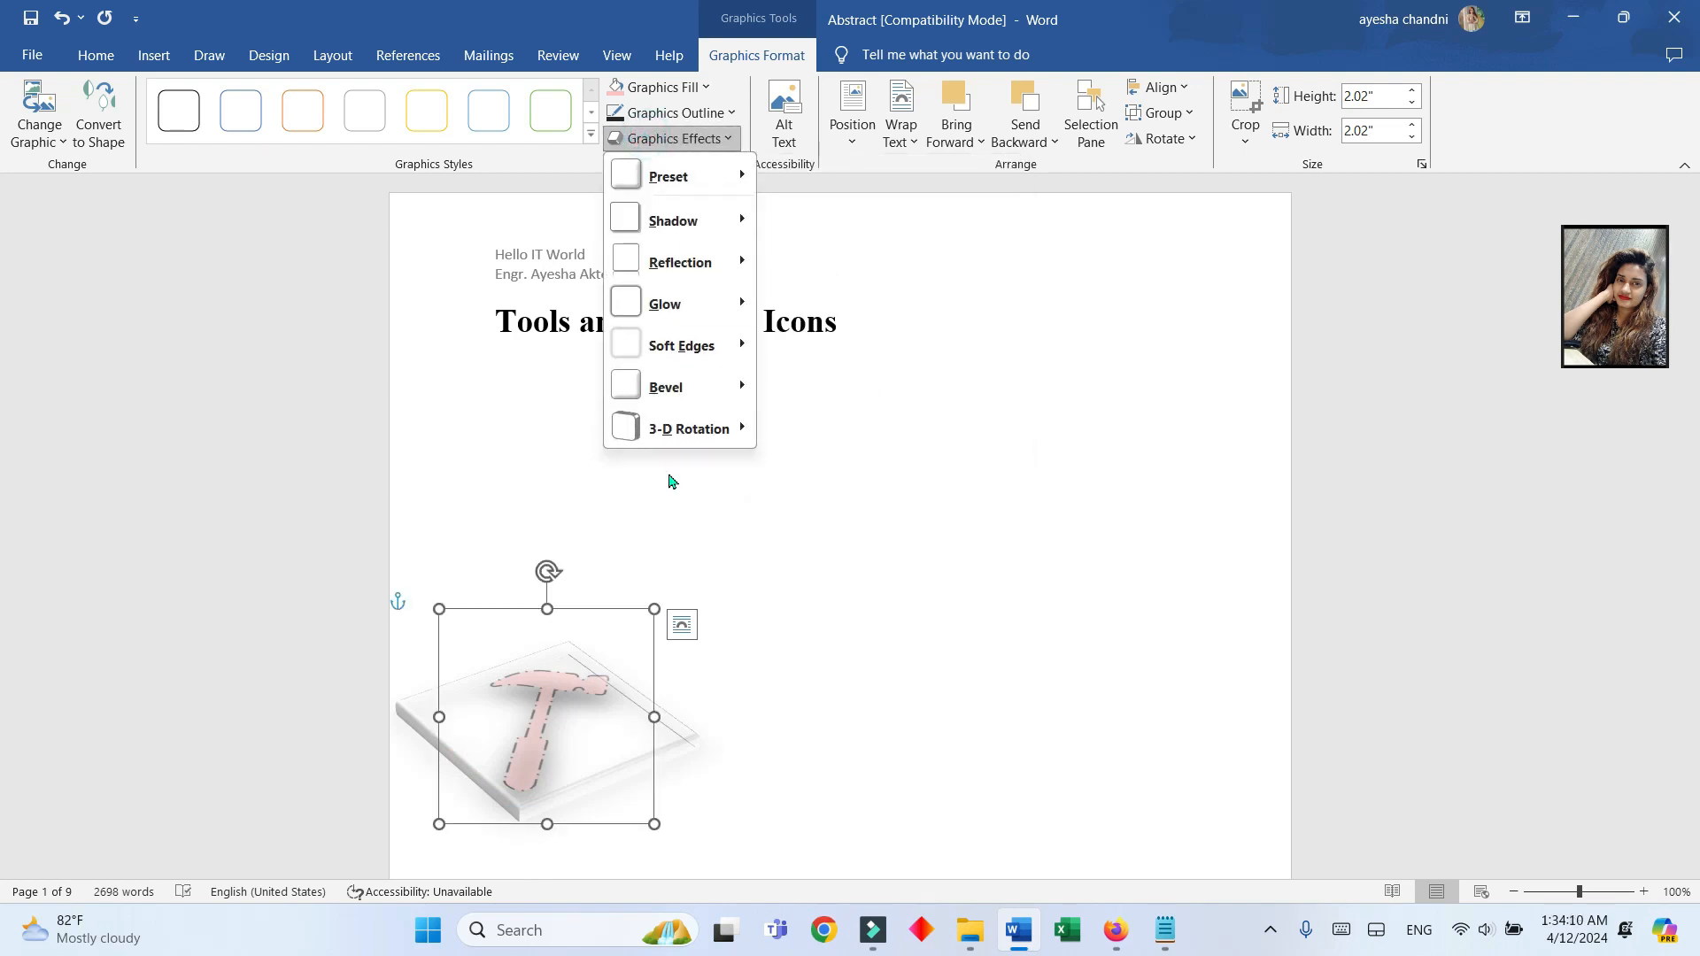
mouse_move(683, 428)
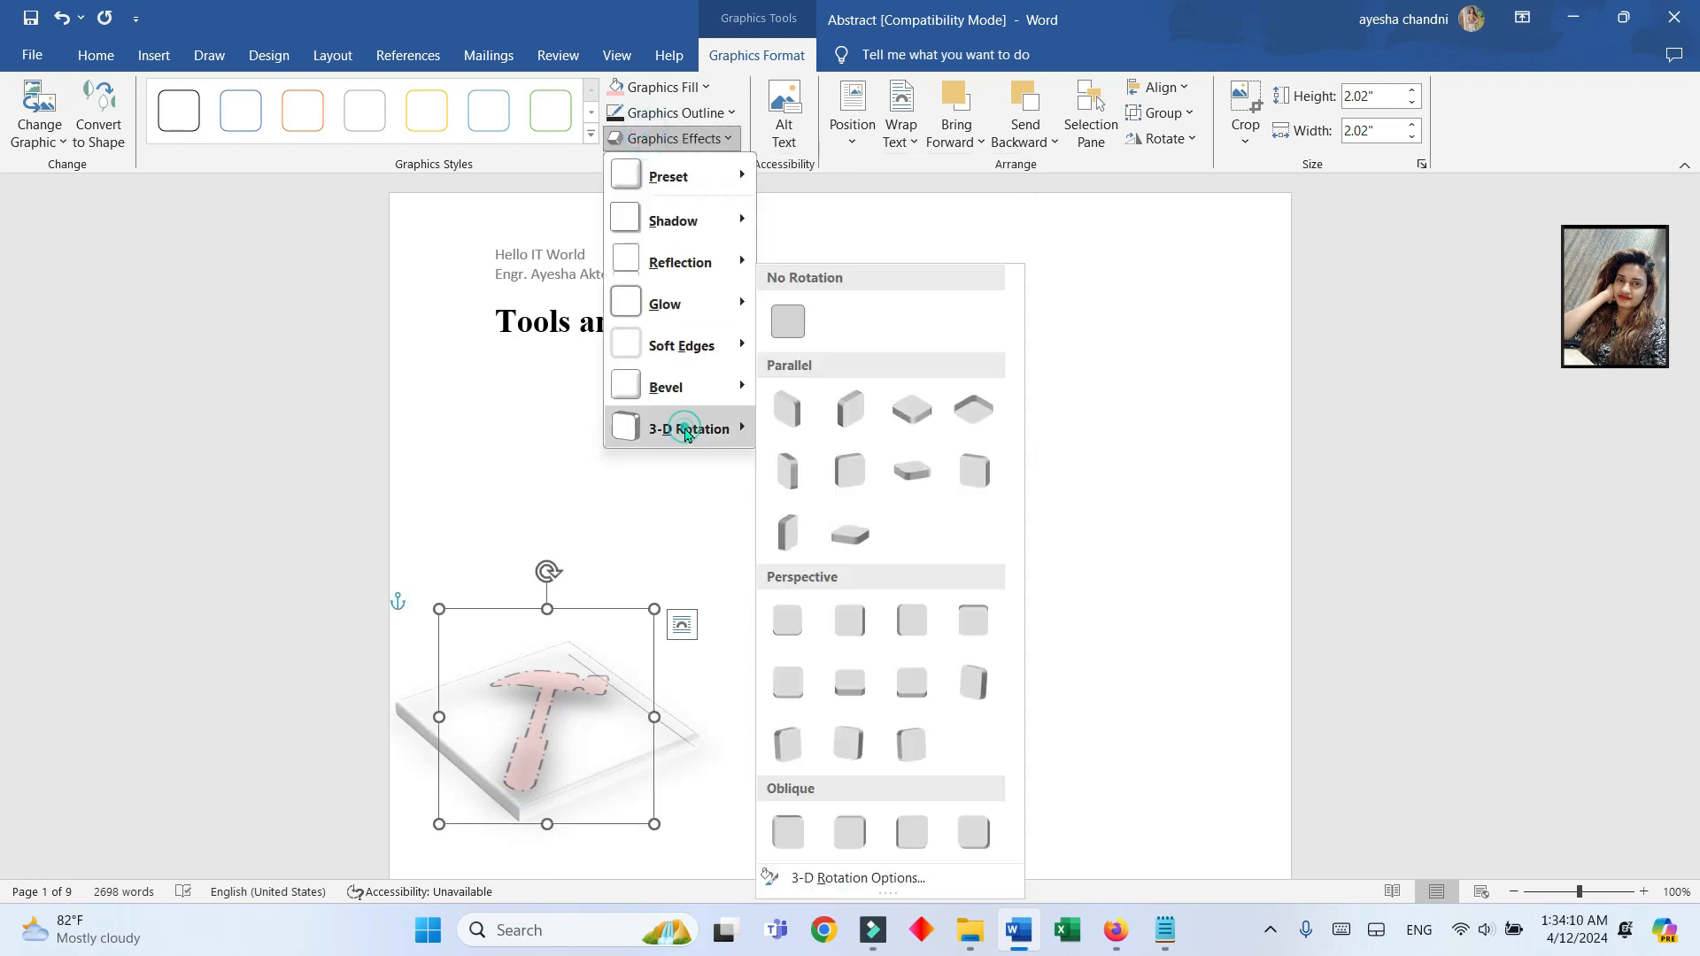
left_click(896, 469)
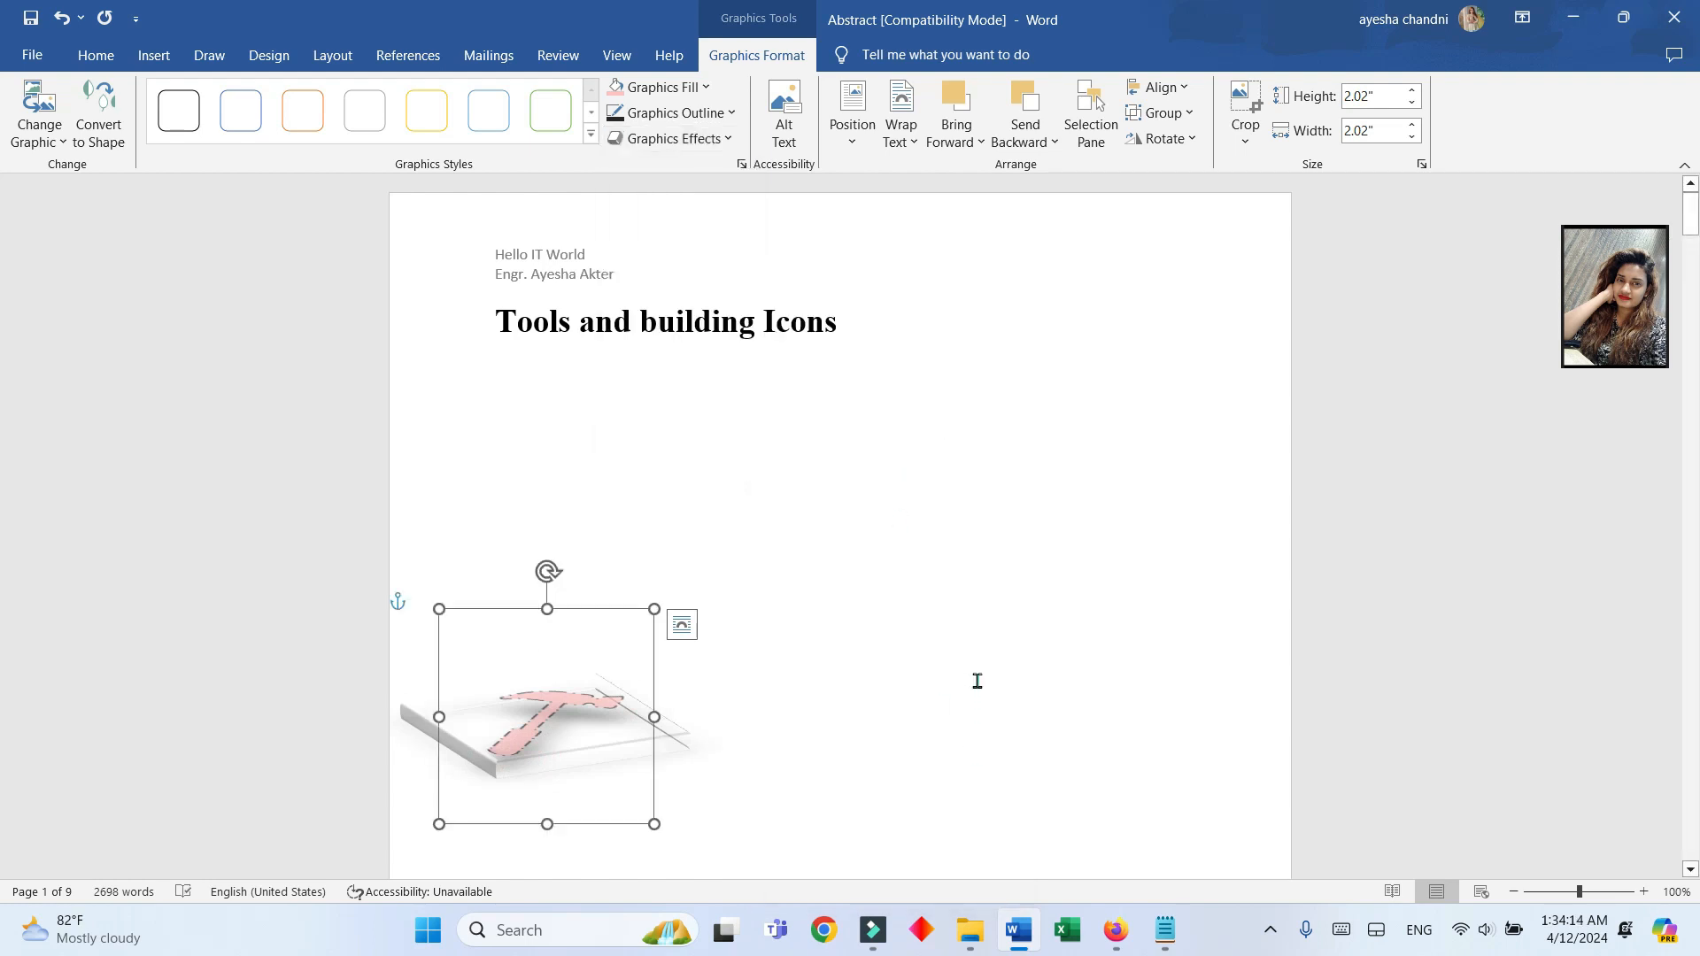